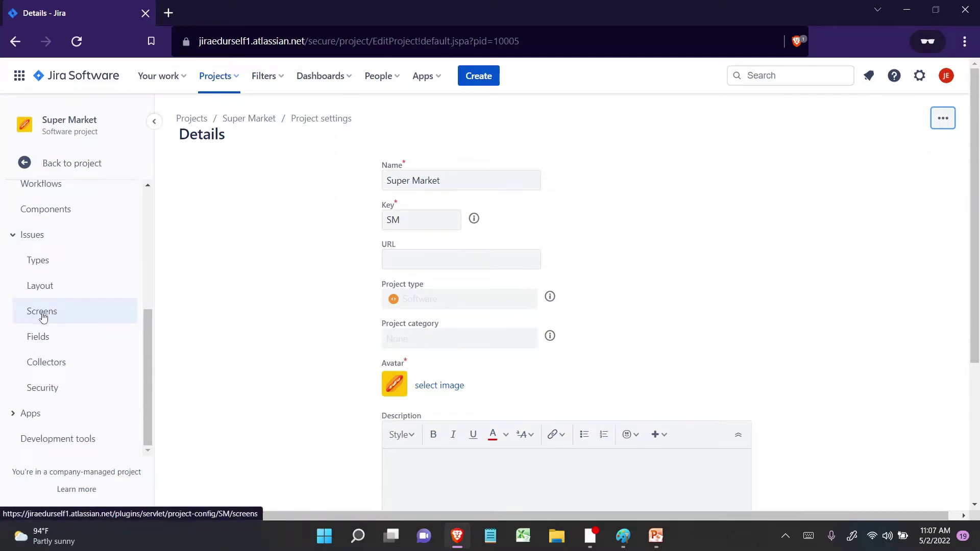
- Open the Super Market project's Screens settings and review its issue type screen scheme and the two screen schemes in it
click(30, 316)
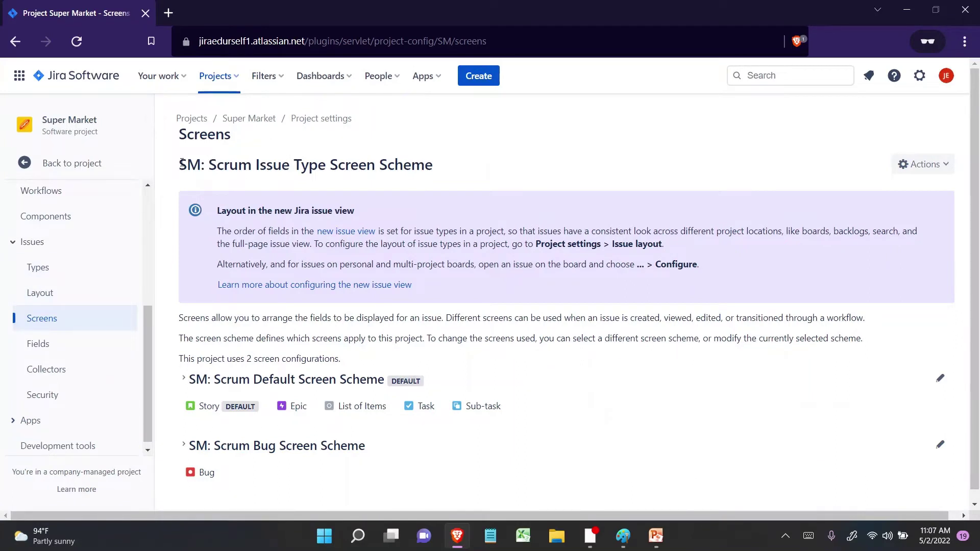
drag(181, 162, 437, 163)
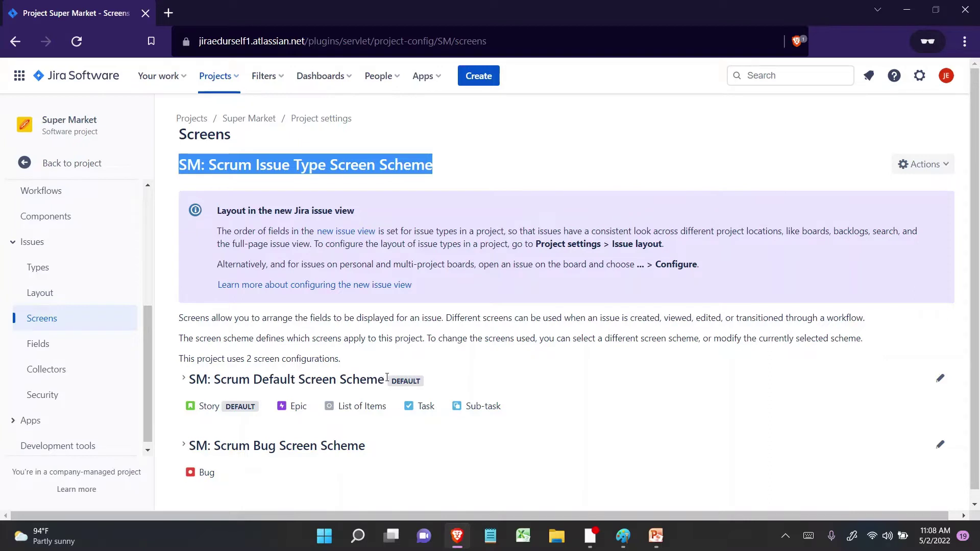
drag(387, 377, 300, 383)
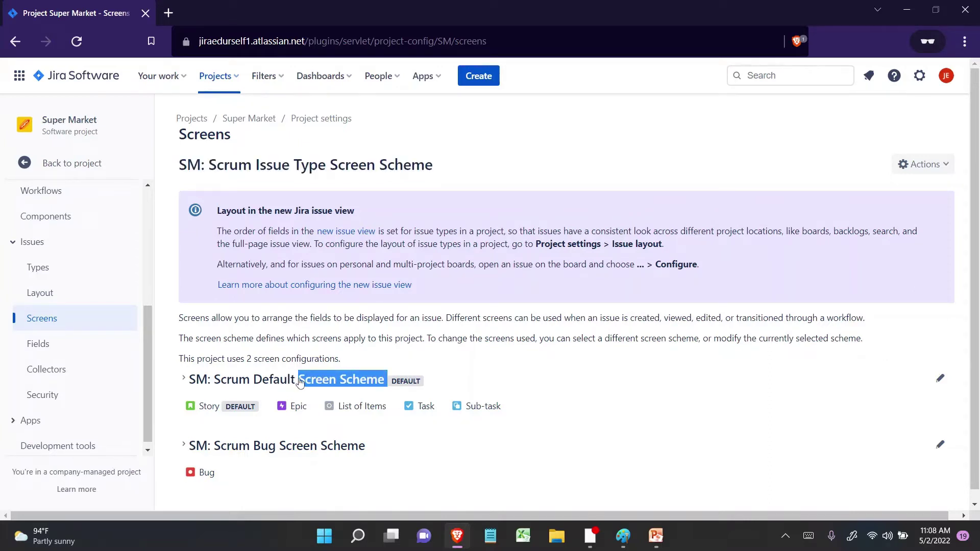
drag(386, 405, 339, 406)
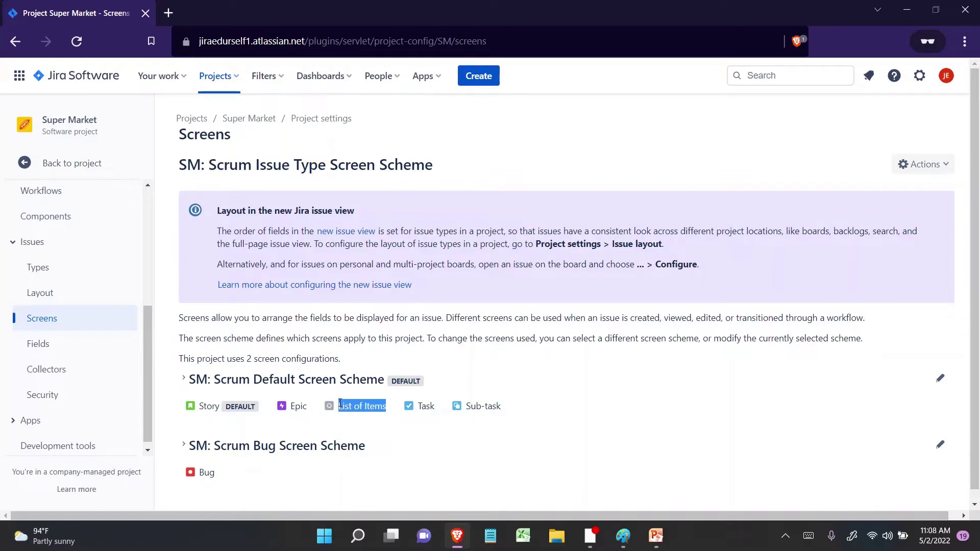
scroll(345, 382, down, 1)
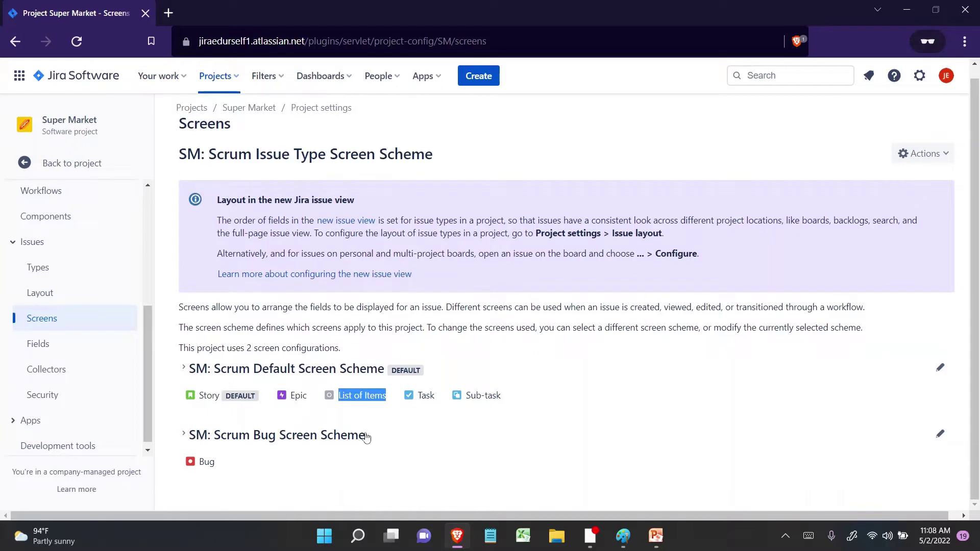
drag(365, 437, 188, 437)
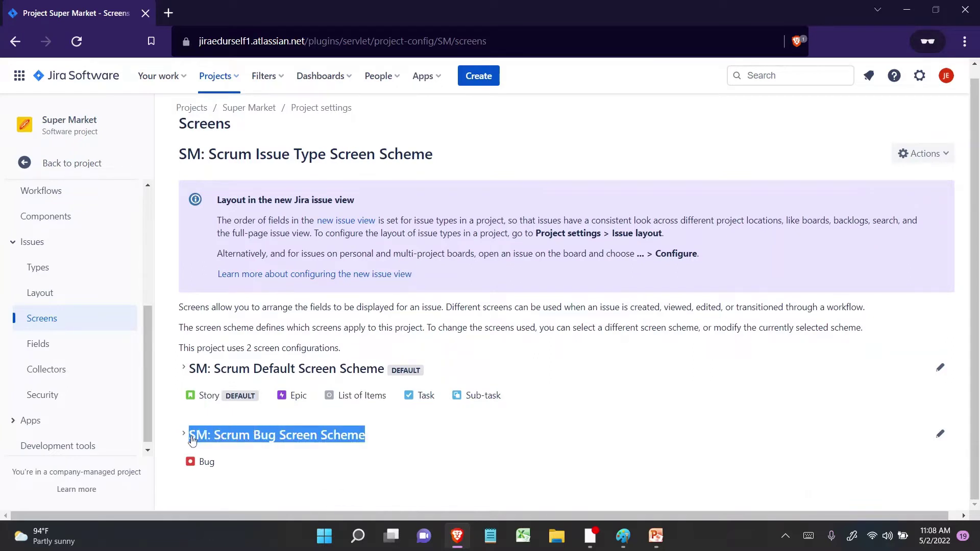
- Expand the Scrum Bug and Scrum Default screen schemes to examine the screens used for creating, editing and viewing issues
click(184, 435)
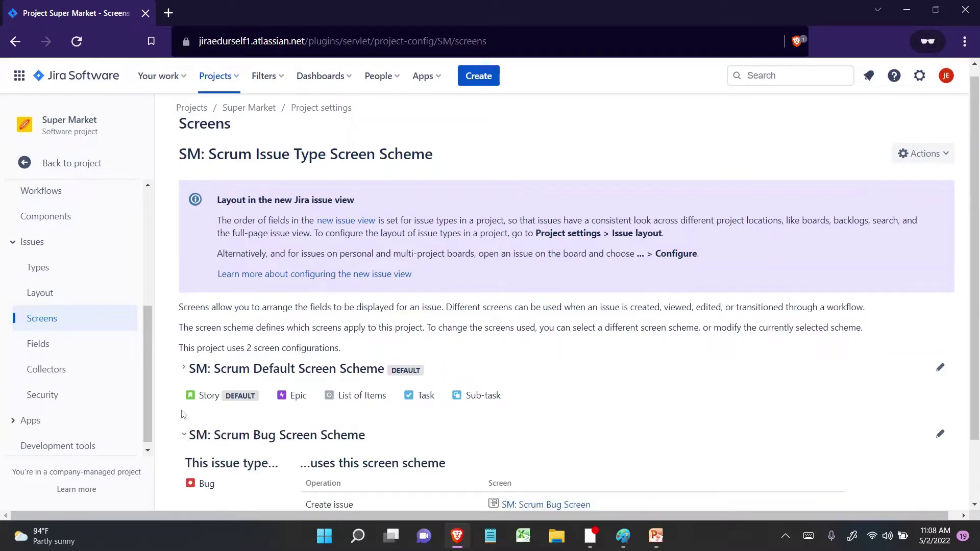
click(184, 371)
scroll(186, 374, down, 3)
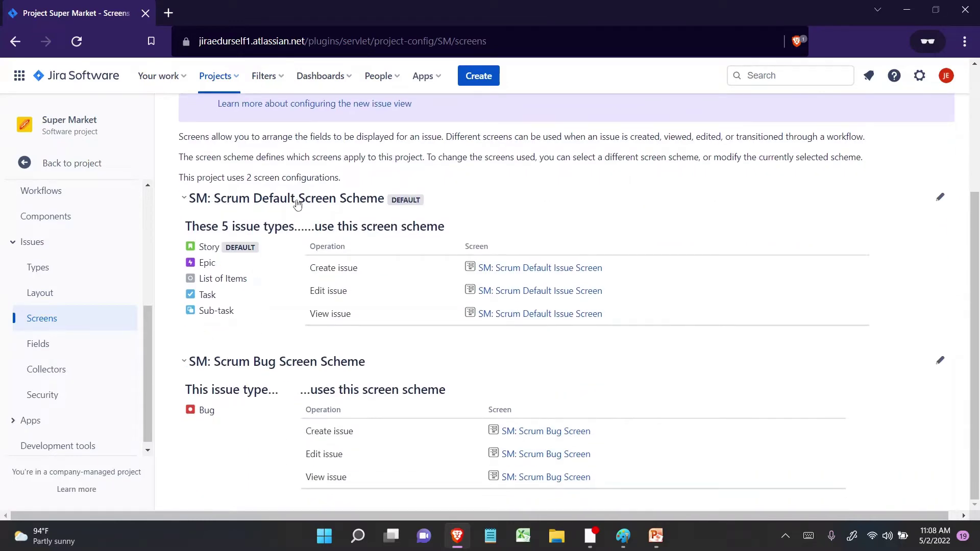
drag(295, 200, 380, 201)
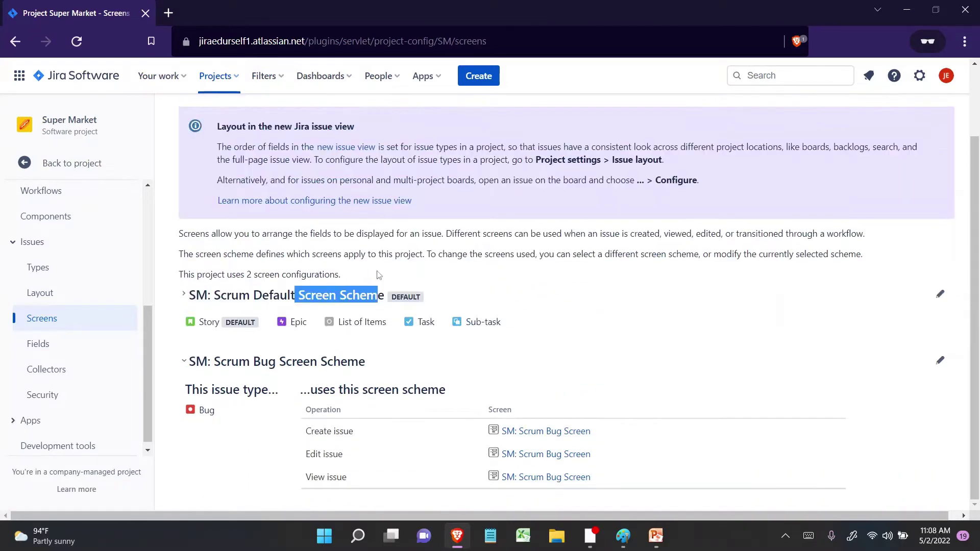
click(191, 297)
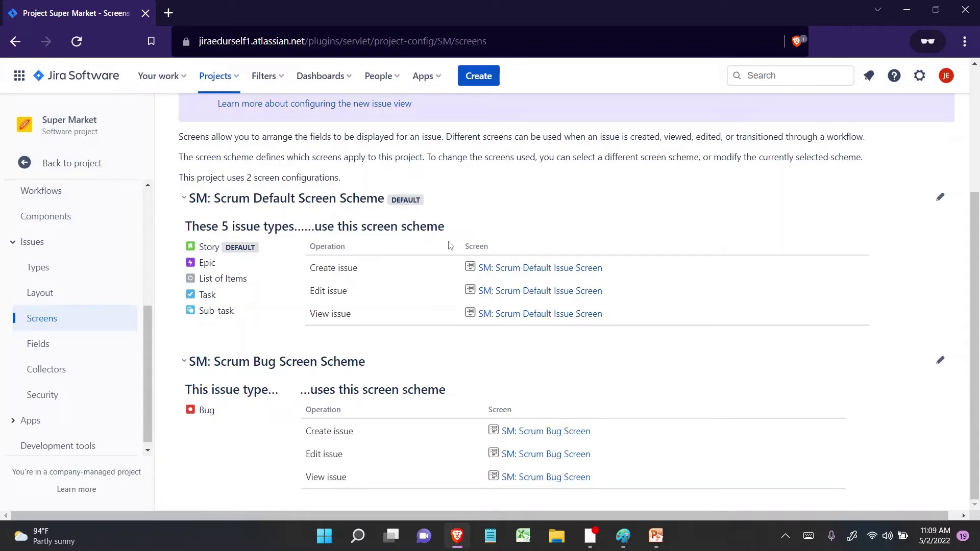
scroll(449, 246, up, 3)
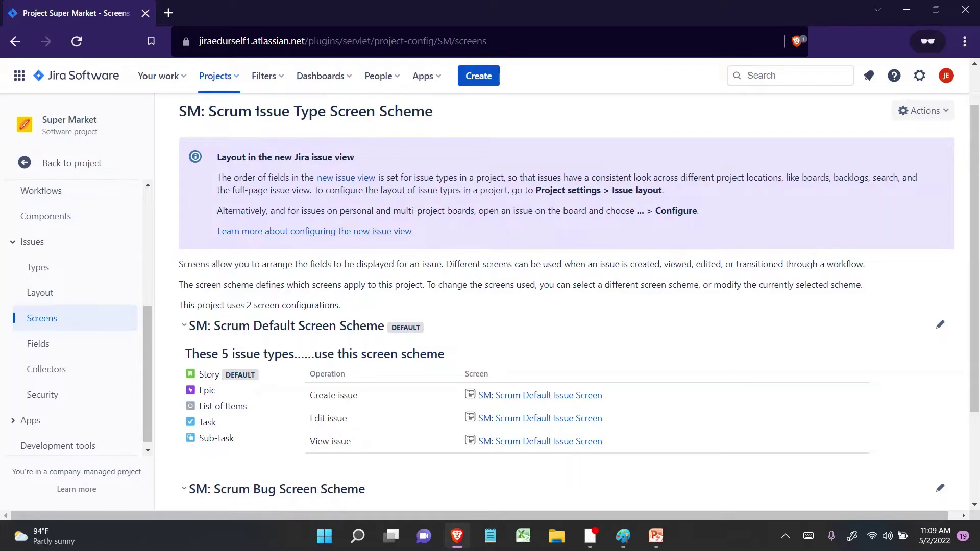
- Collapse both screen schemes and examine which issue types each one covers within the SM: Scrum Issue Type Screen Scheme
drag(257, 112, 445, 119)
click(445, 119)
click(183, 325)
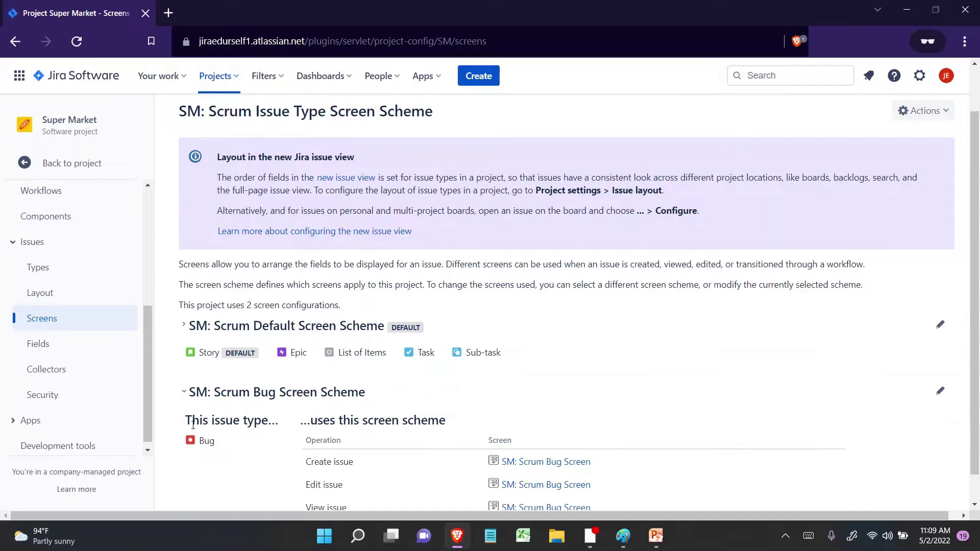
click(184, 392)
drag(510, 397, 194, 405)
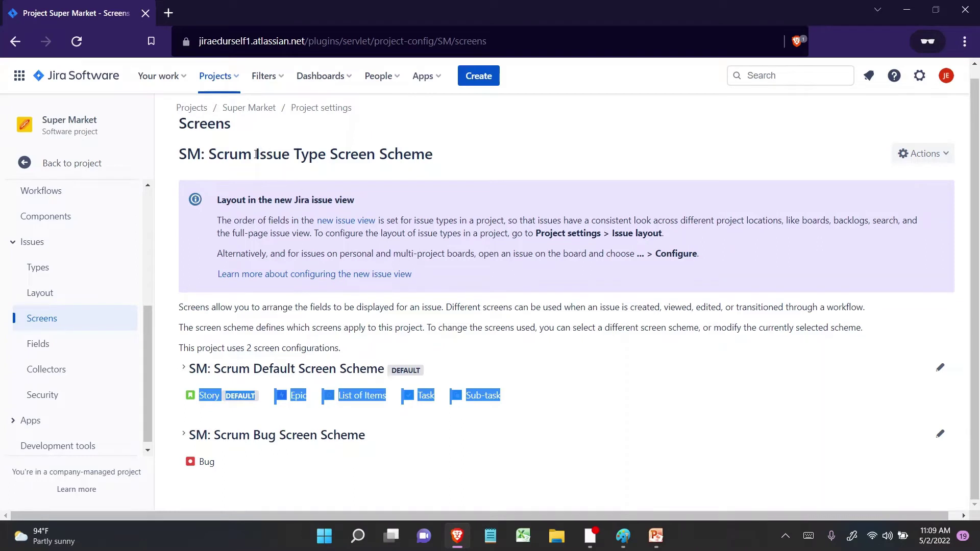
drag(256, 155, 442, 167)
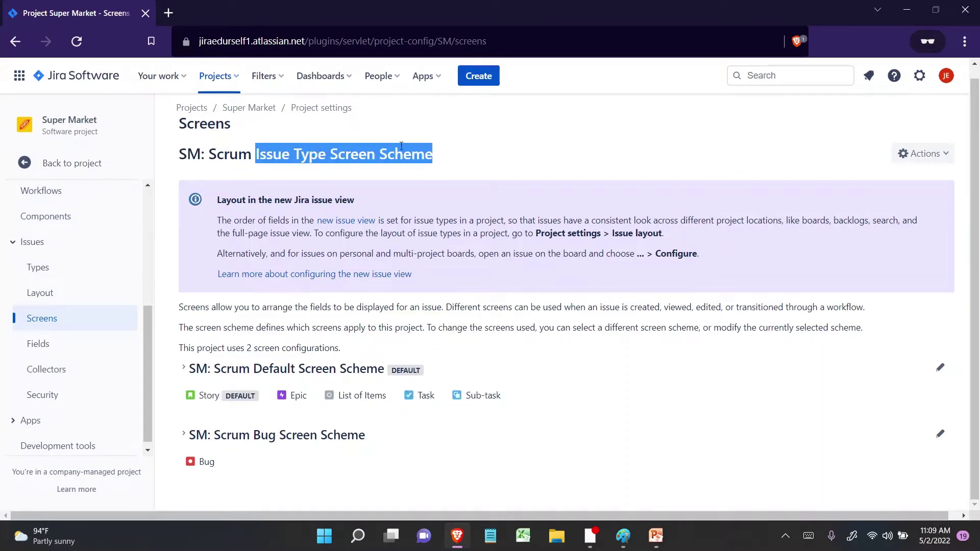
drag(256, 155, 444, 162)
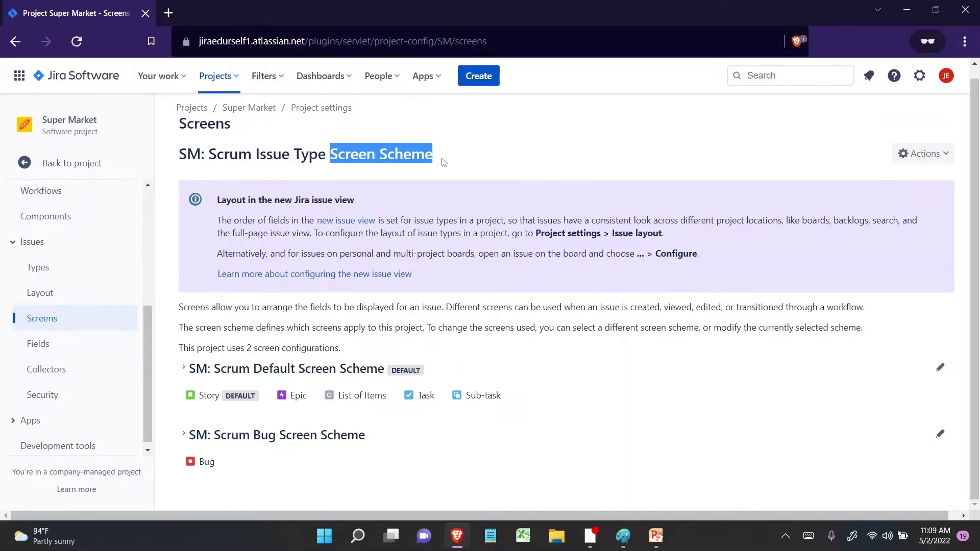
click(444, 163)
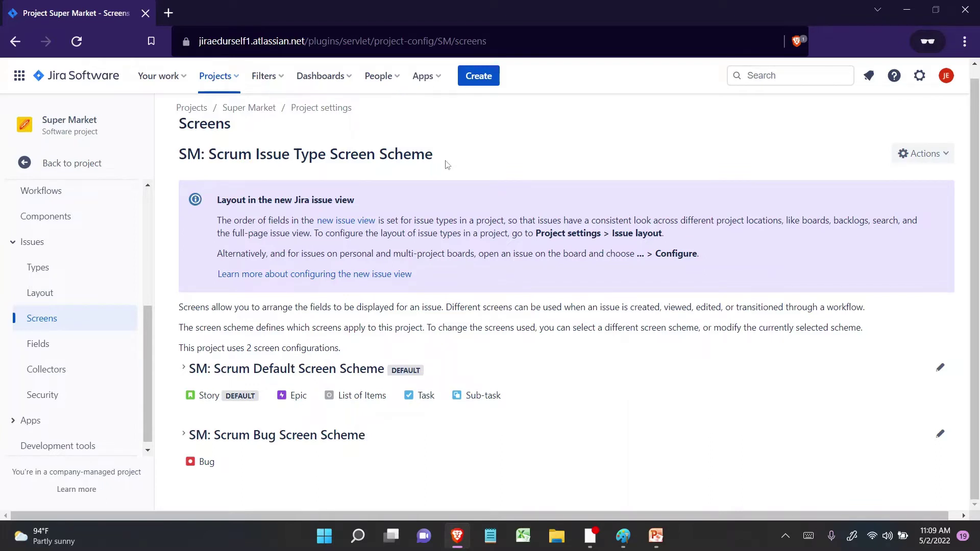
drag(387, 397, 341, 400)
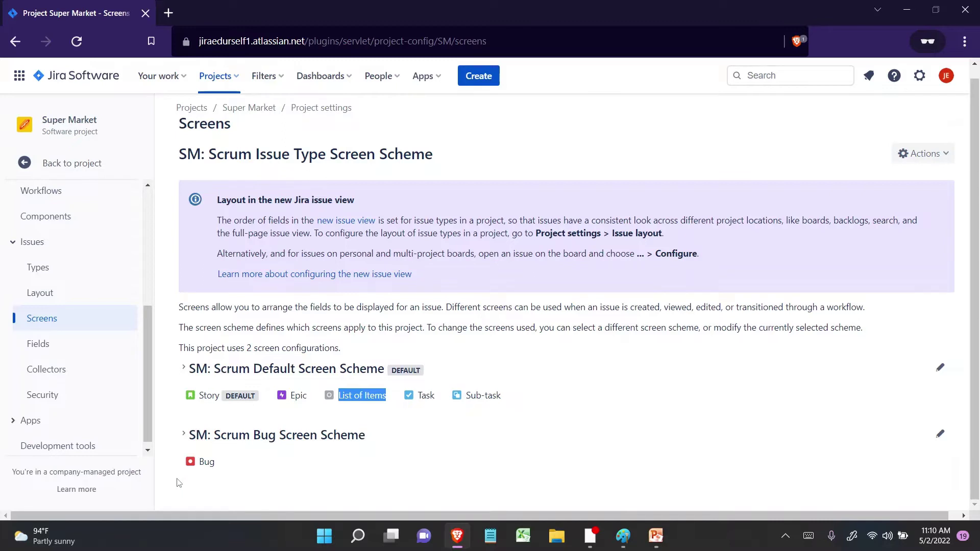
- Open Jira in a second browser tab and go to the Issue Type Screen Schemes page in the issue administration settings
click(169, 12)
click(247, 77)
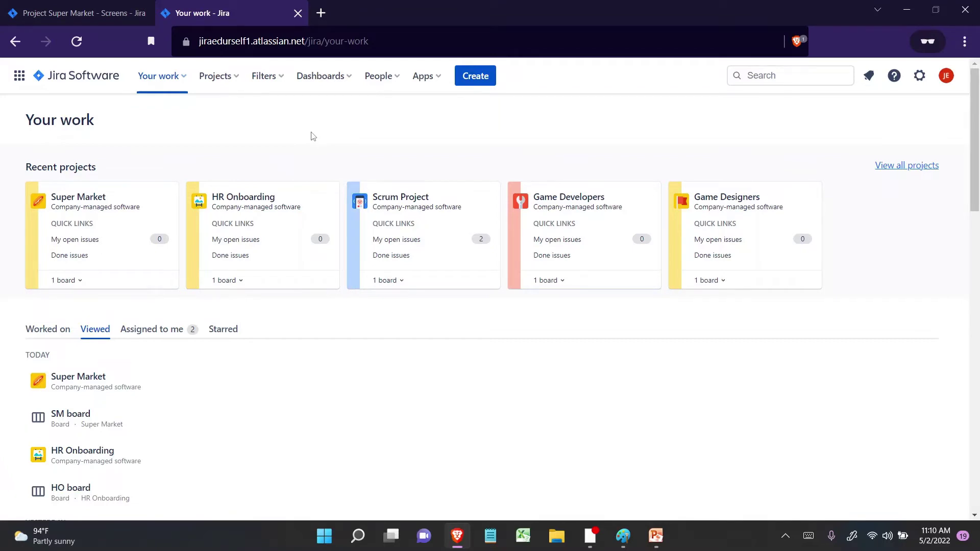
click(918, 80)
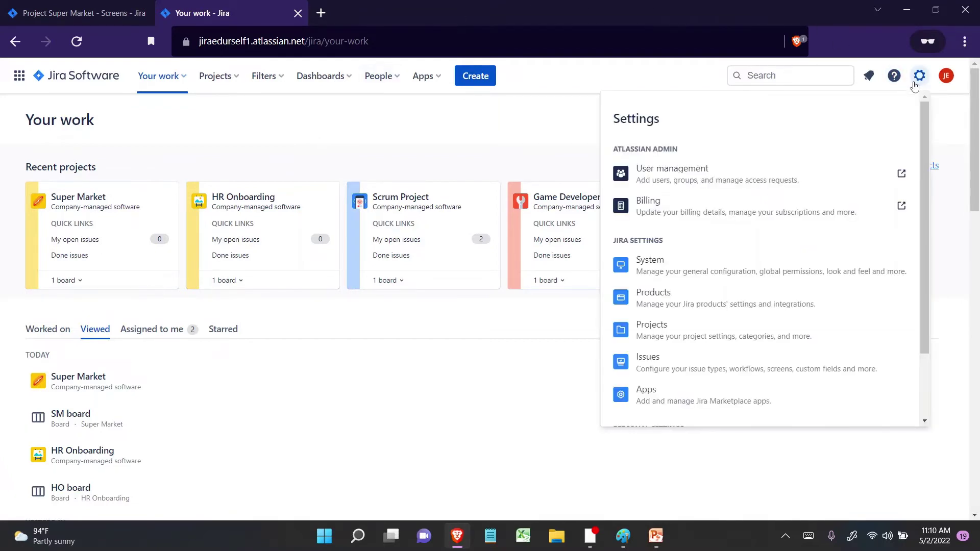
click(719, 356)
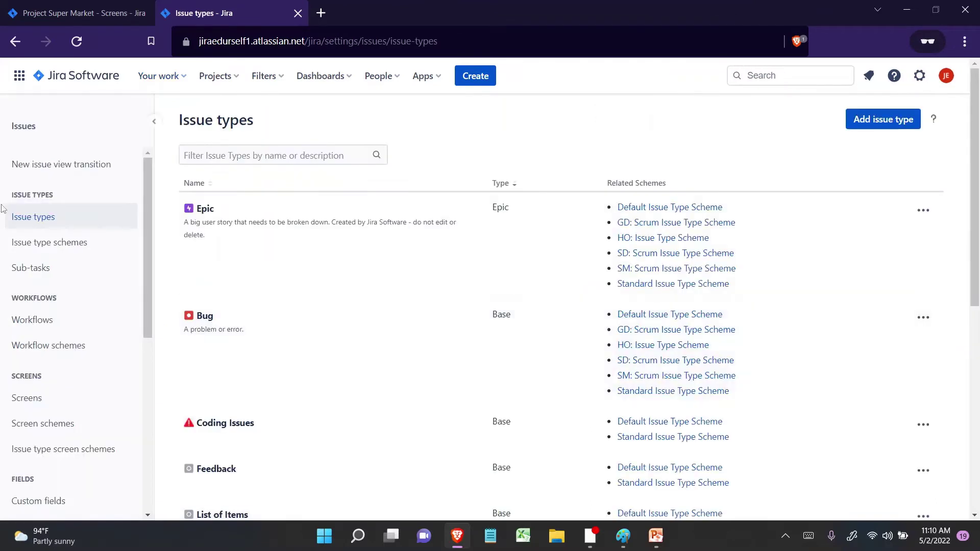
drag(148, 228, 148, 262)
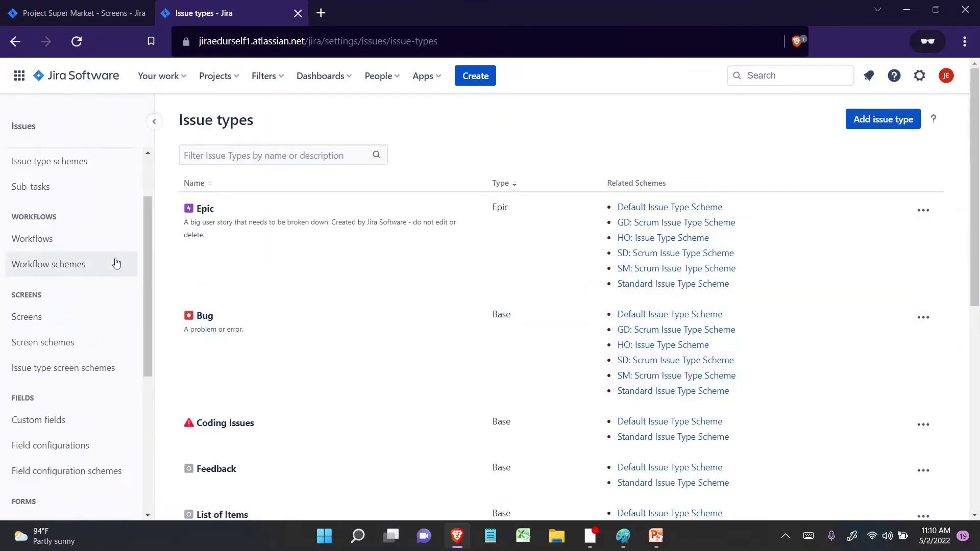
double_click(29, 296)
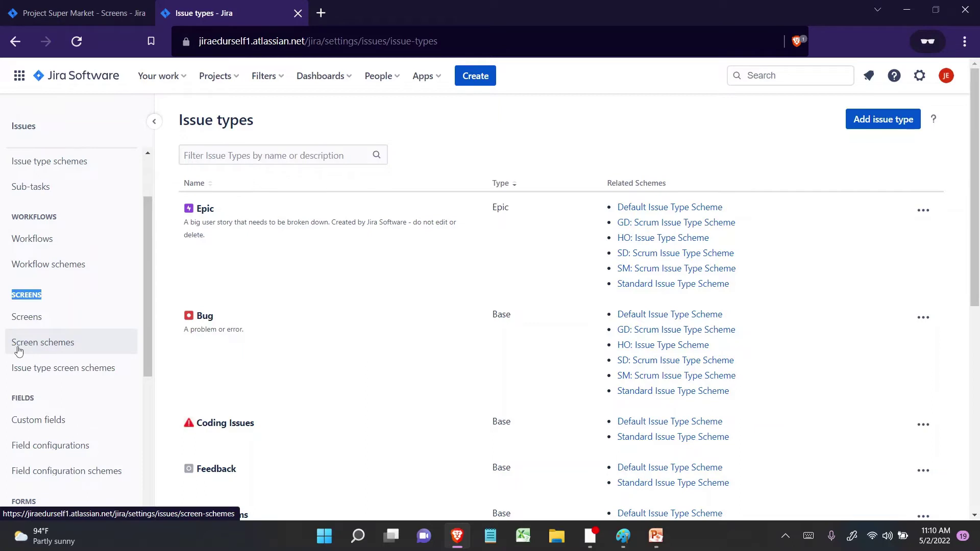
click(84, 375)
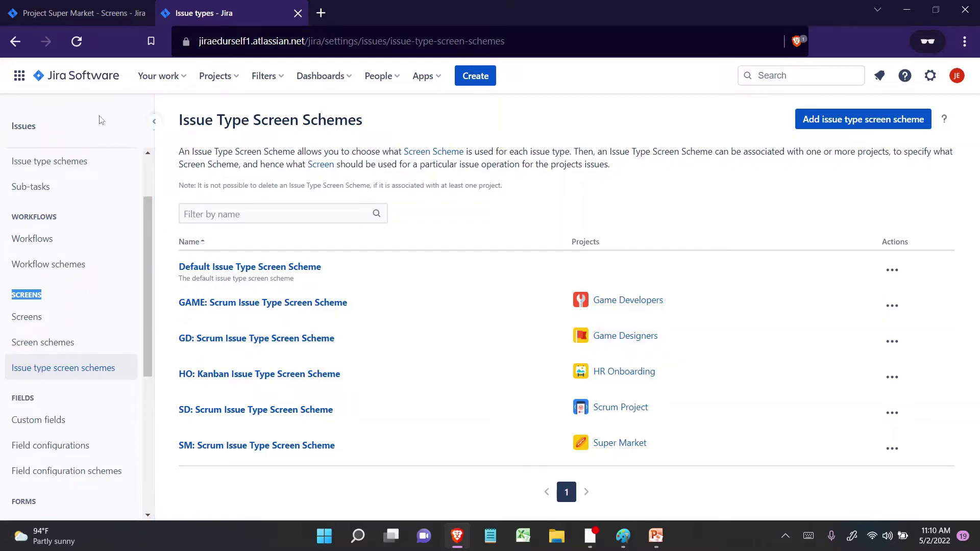
- Copy the scheme name "SM: Scrum Issue Type Screen Scheme" from the project's Screens page and filter the Issue Type Screen Schemes list by it
click(97, 23)
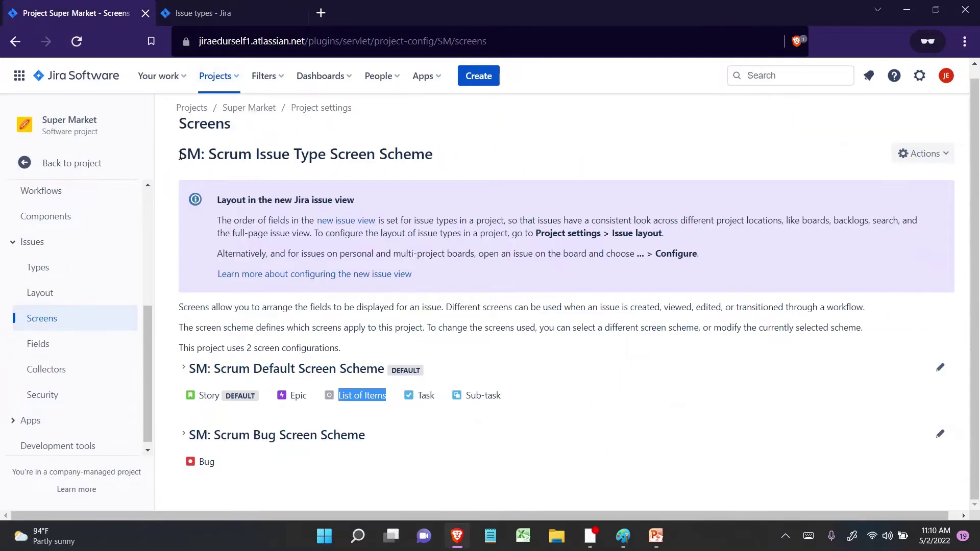
drag(180, 156, 433, 156)
key(ctrl+c)
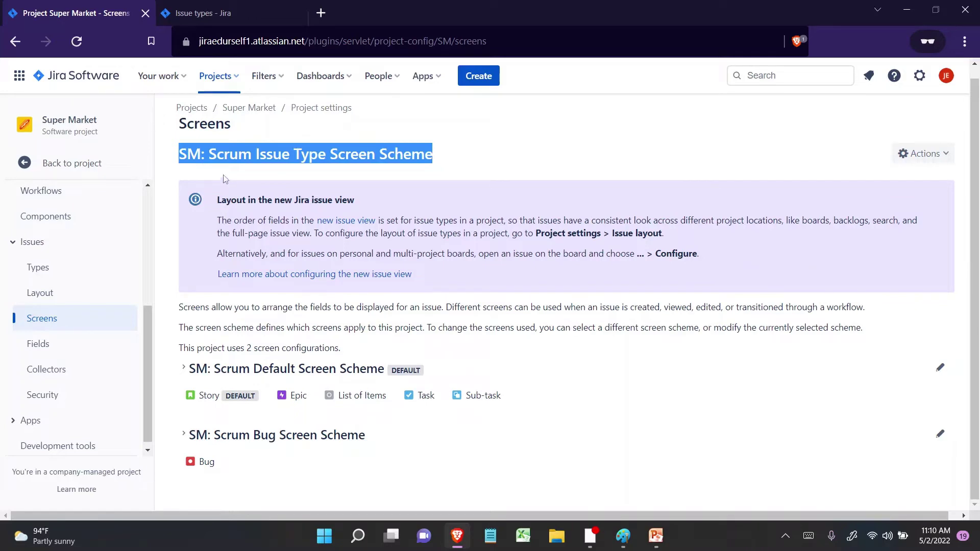
click(213, 20)
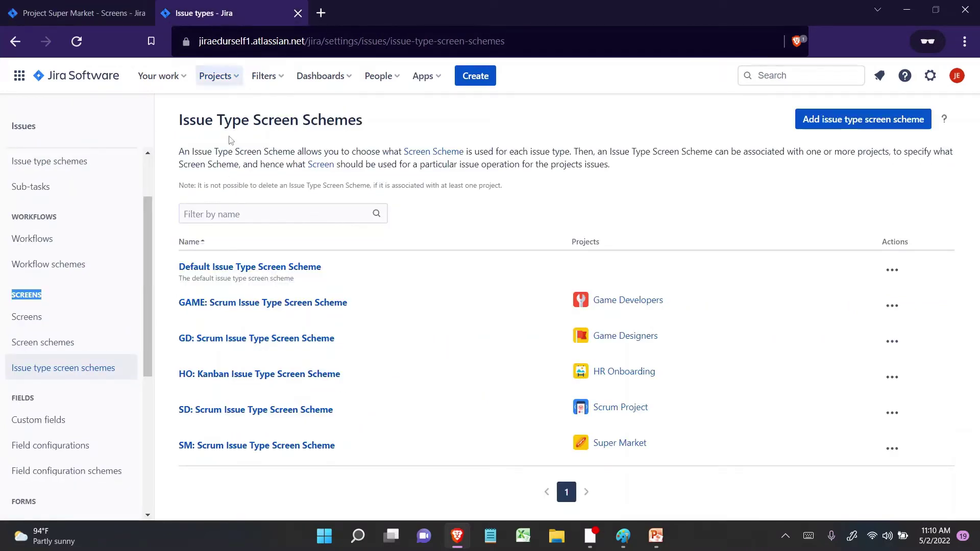
click(227, 215)
key(ctrl+v)
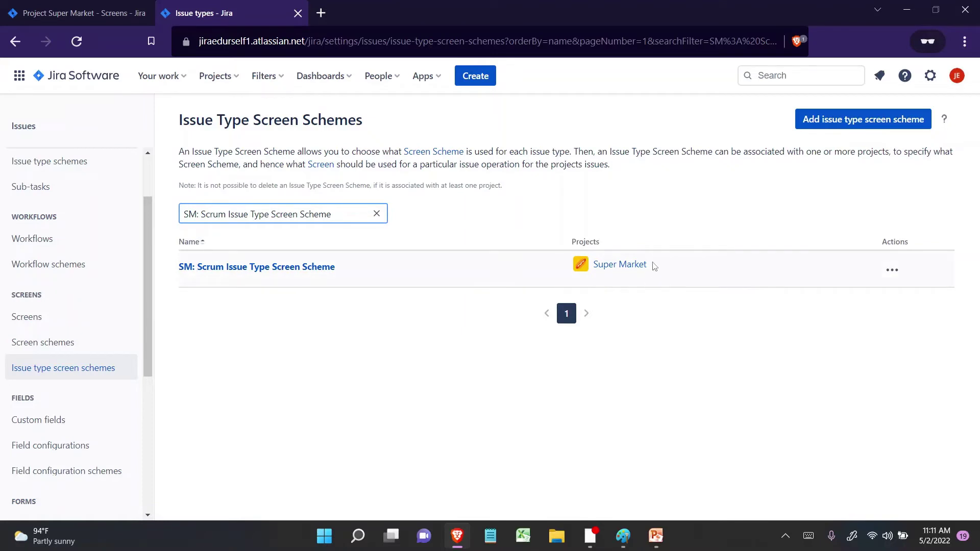
drag(618, 264, 564, 266)
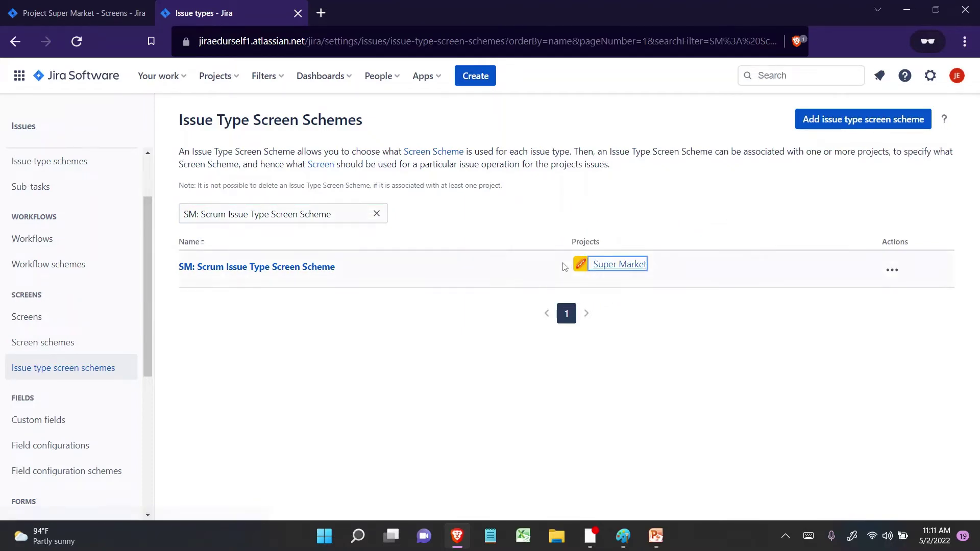
click(594, 196)
- Open the configuration of the SM: Scrum Issue Type Screen Scheme and review its name
click(270, 268)
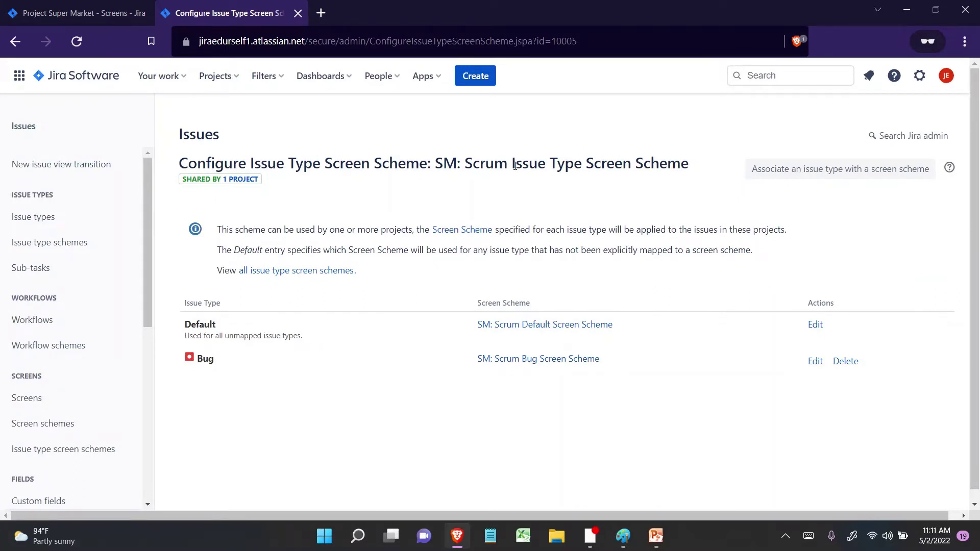
drag(515, 164, 690, 165)
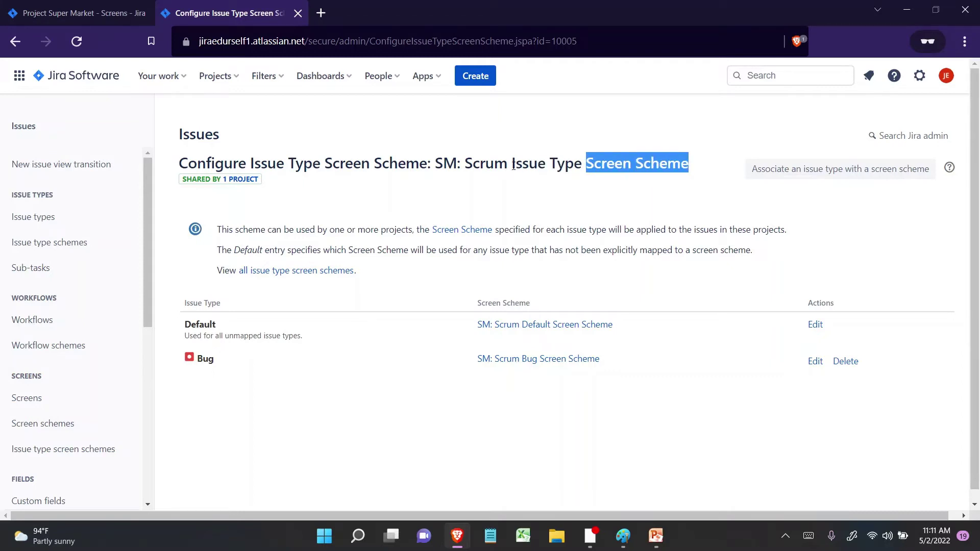
drag(512, 164, 581, 159)
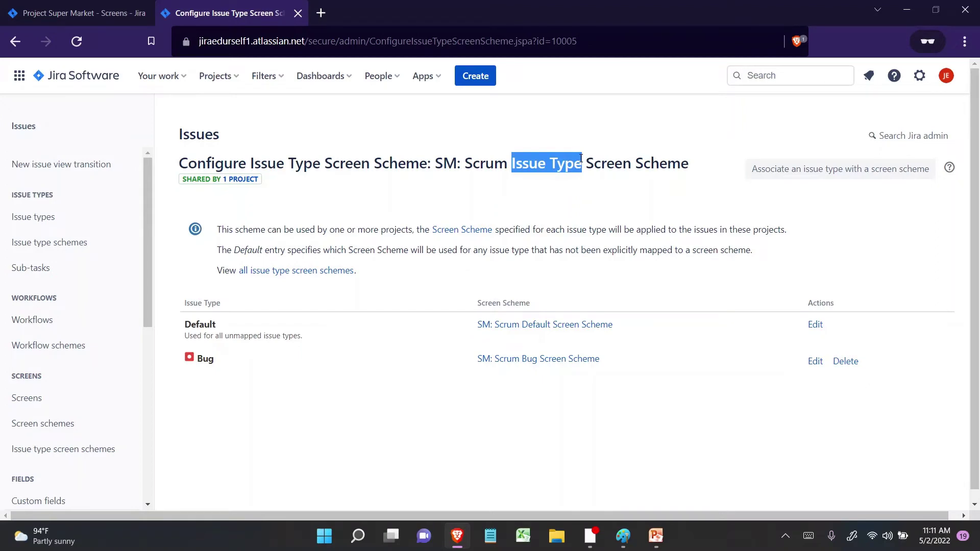
- Check the issue types offered when creating an issue in the Super Market project, and cancel without creating one
click(476, 72)
click(361, 235)
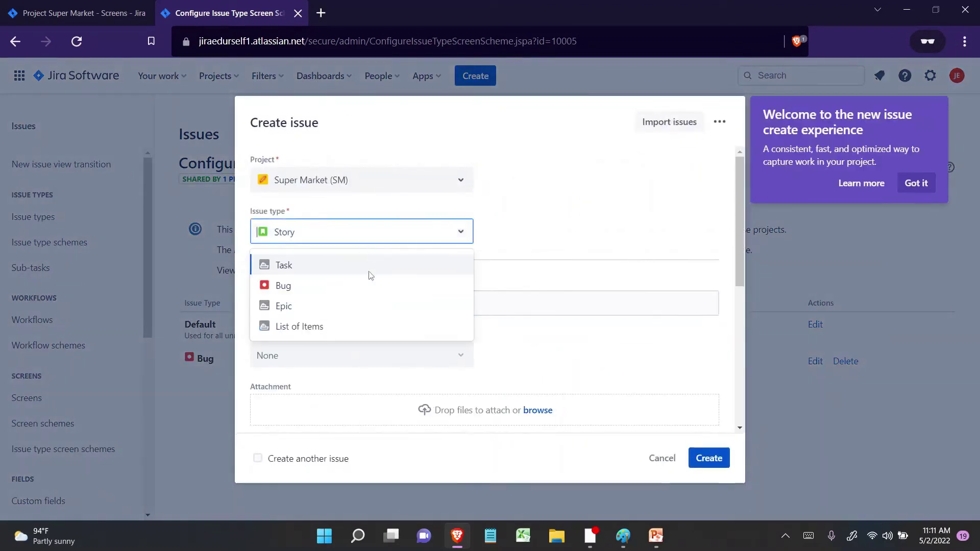
click(662, 458)
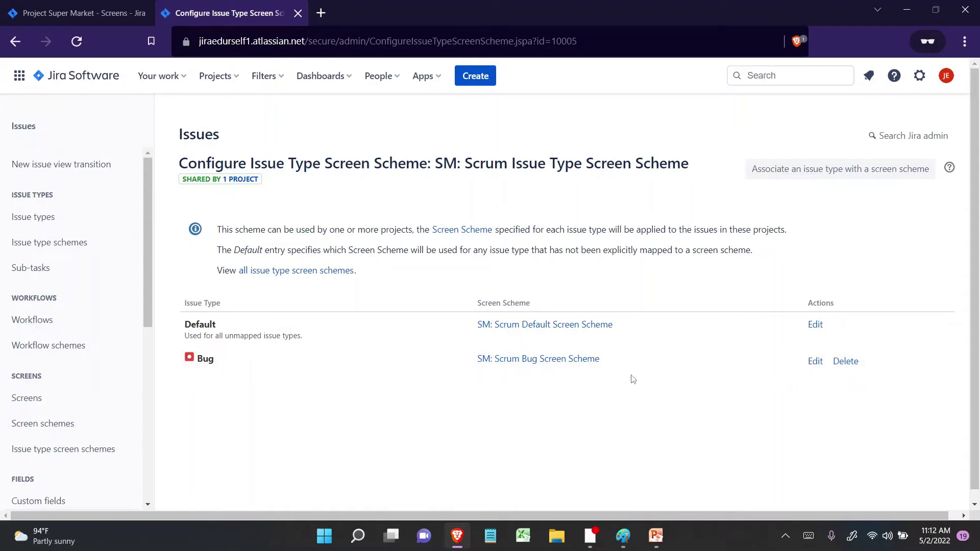
- Associate the List of Items issue type with the SM: List of Items Screen Scheme in this issue type screen scheme
click(787, 176)
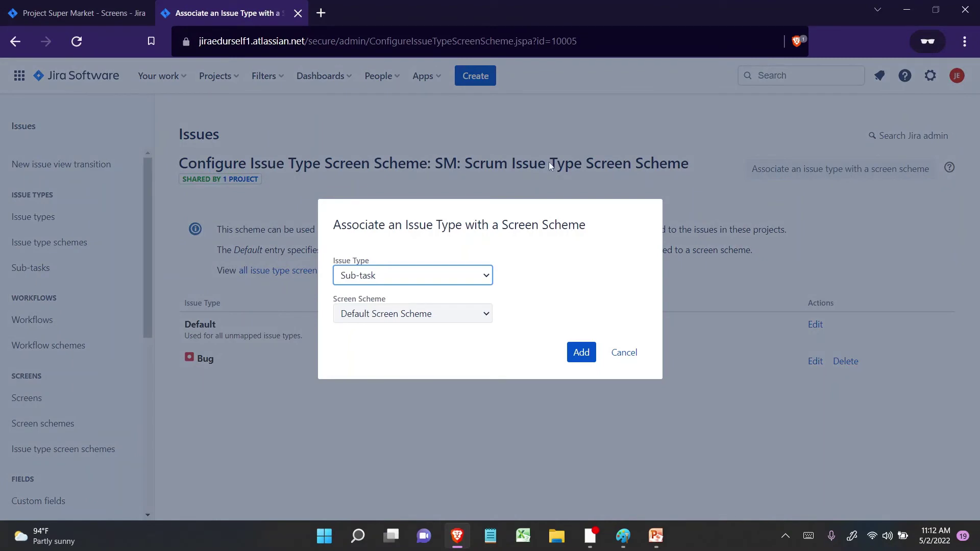
click(403, 275)
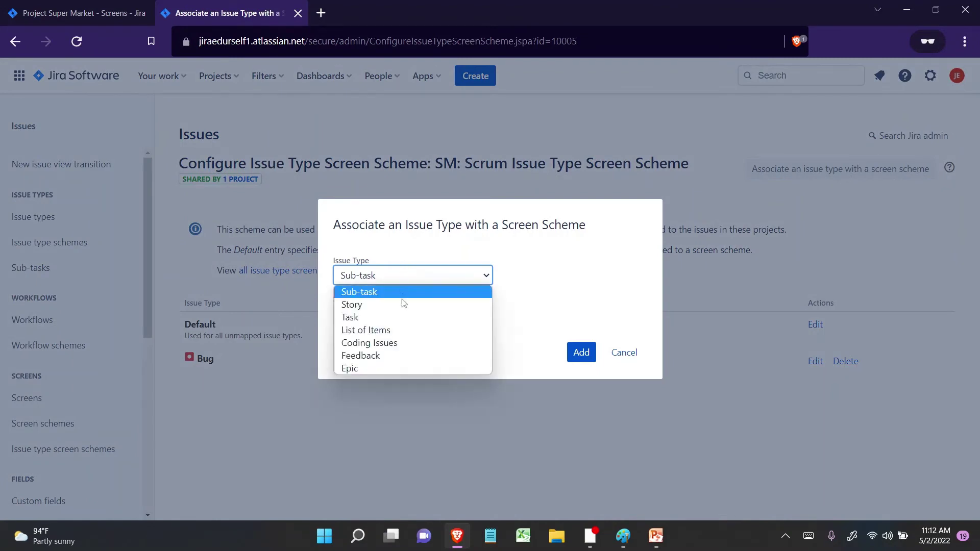
click(404, 331)
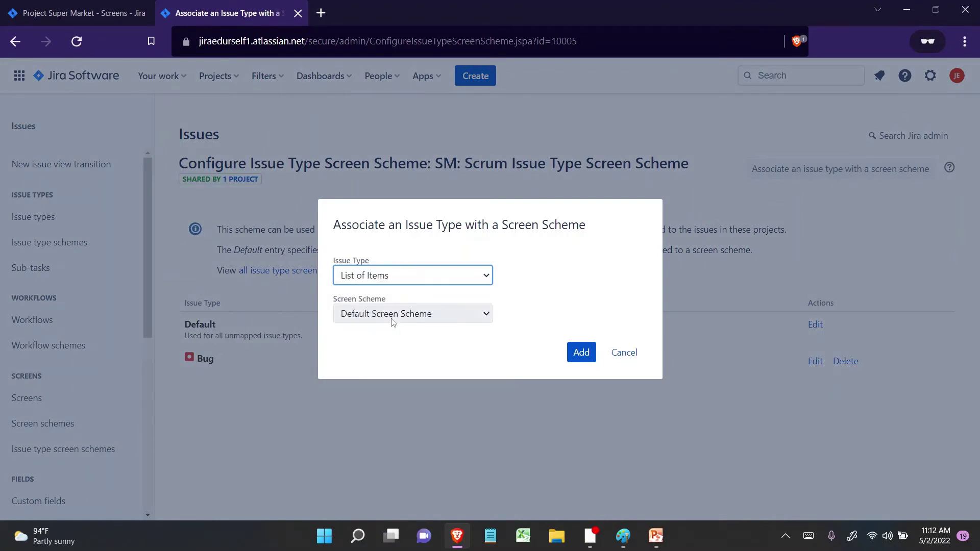
click(393, 320)
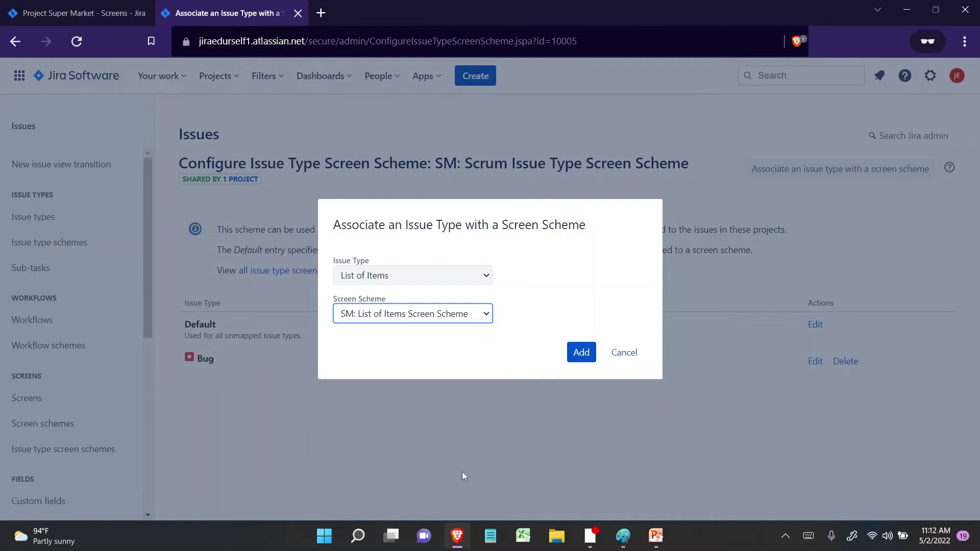
click(461, 472)
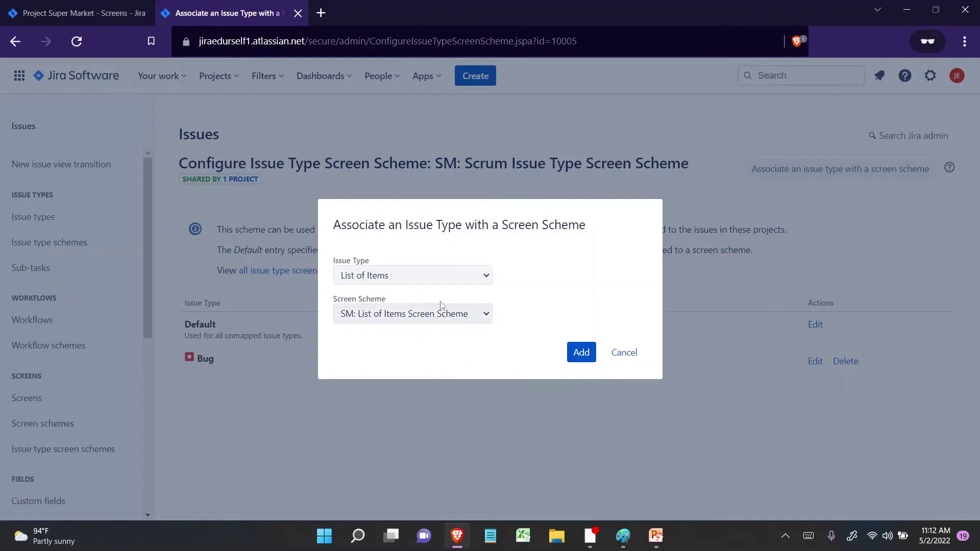
click(581, 352)
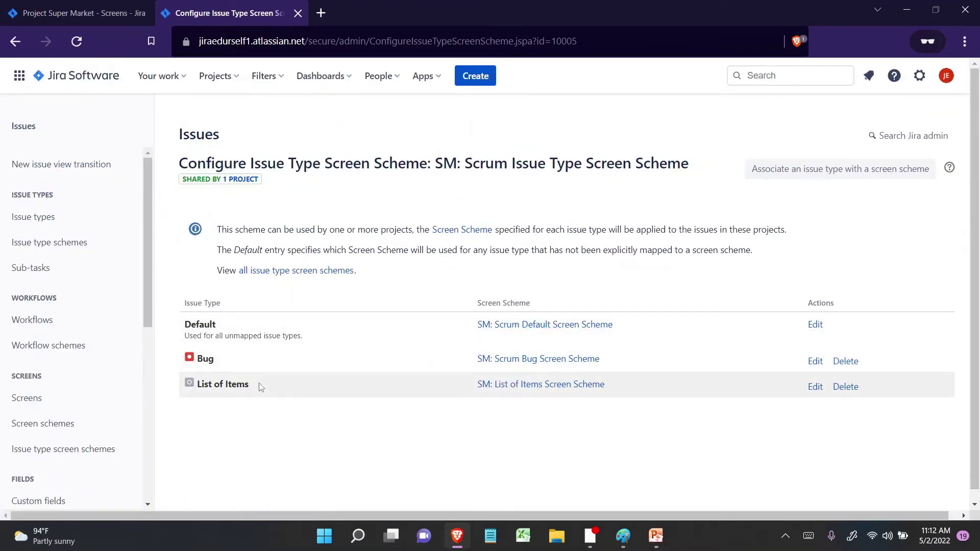
- Review the List of Items association and check which projects share this issue type screen scheme
drag(259, 384, 202, 386)
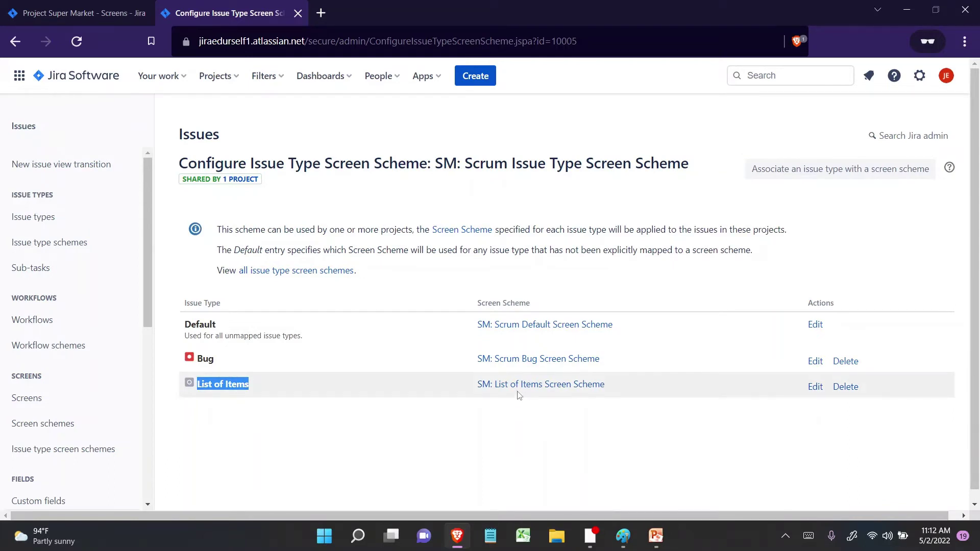
click(240, 179)
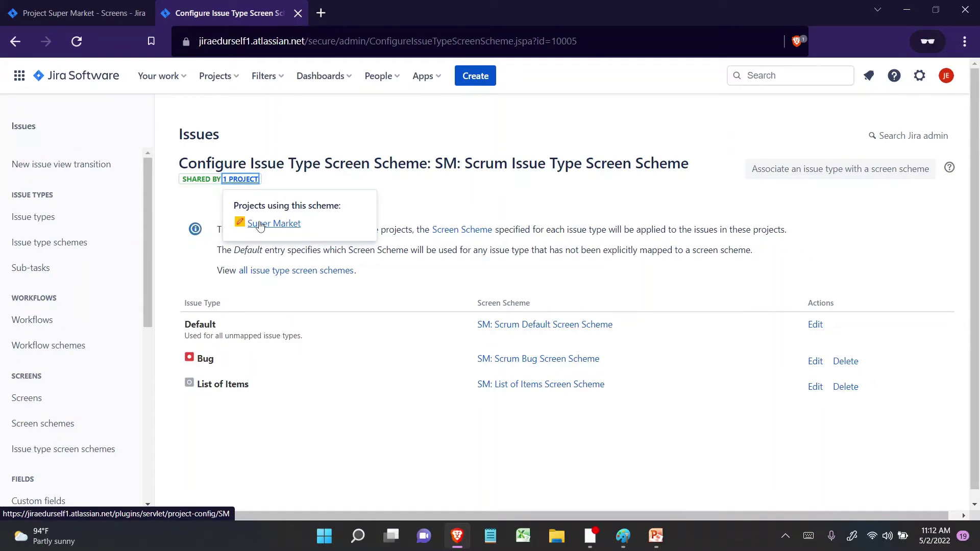
click(209, 148)
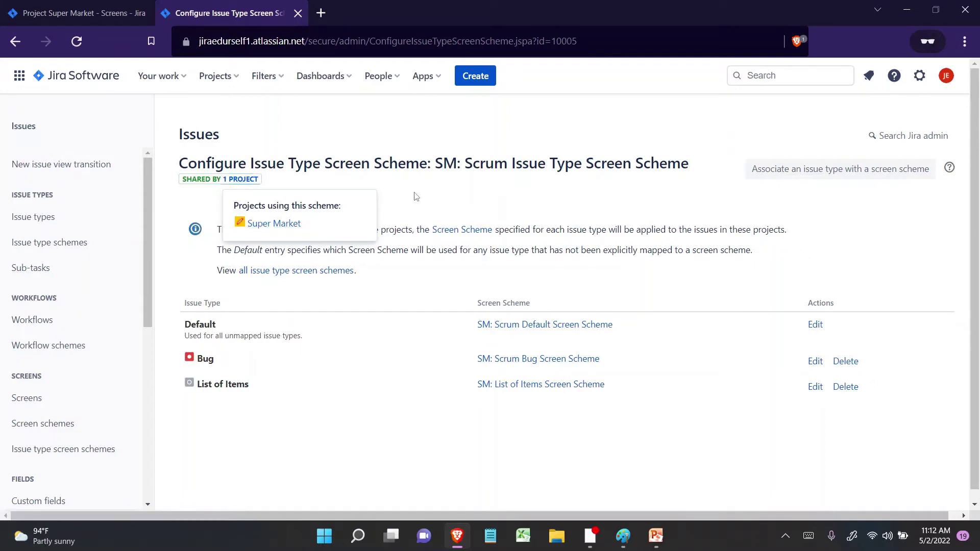
- Return to the Super Market project's Screens page, reload it, and check which screen scheme List of Items is under
click(86, 4)
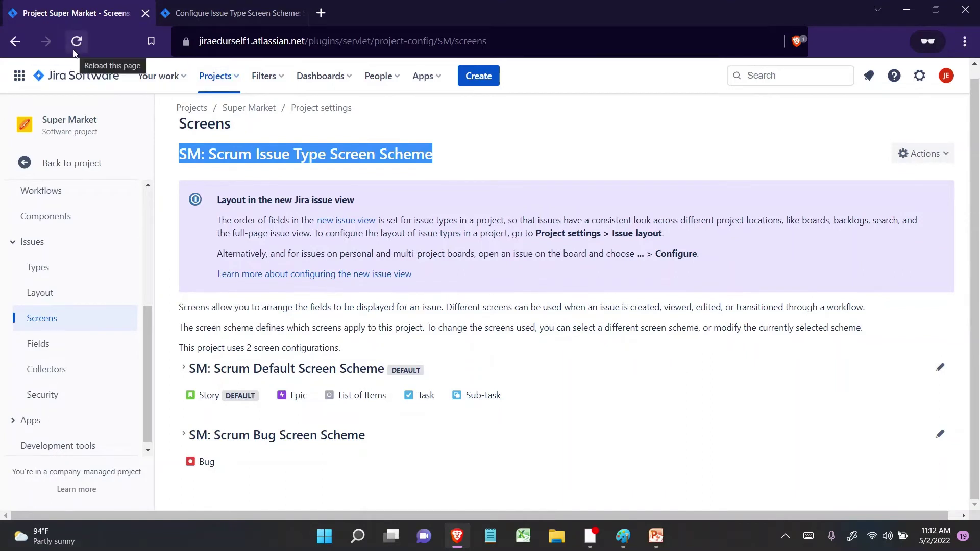
drag(387, 397, 340, 401)
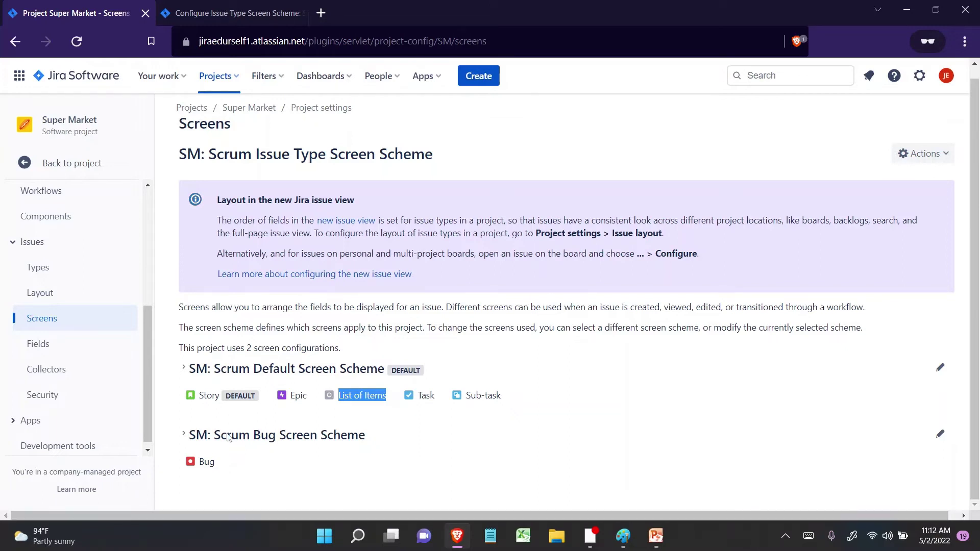
click(77, 43)
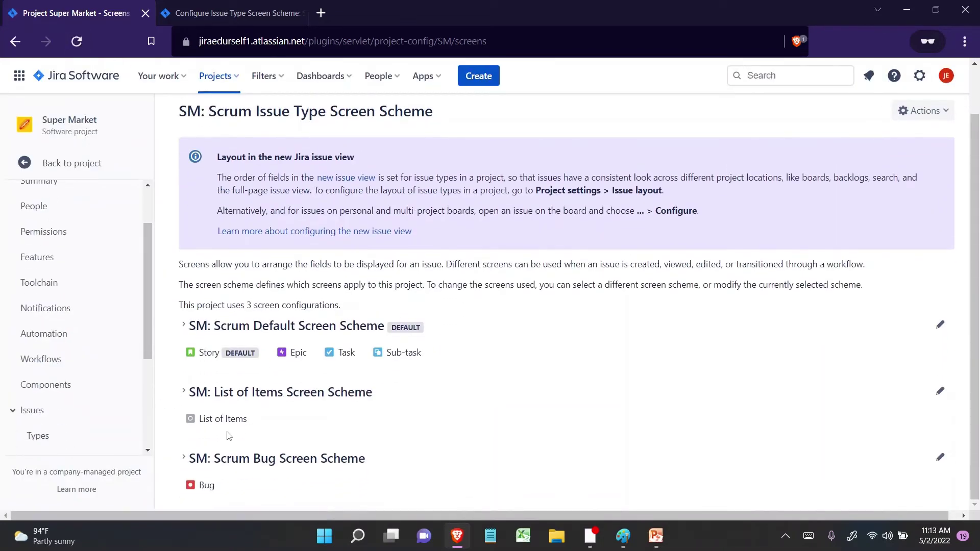
drag(228, 435, 201, 424)
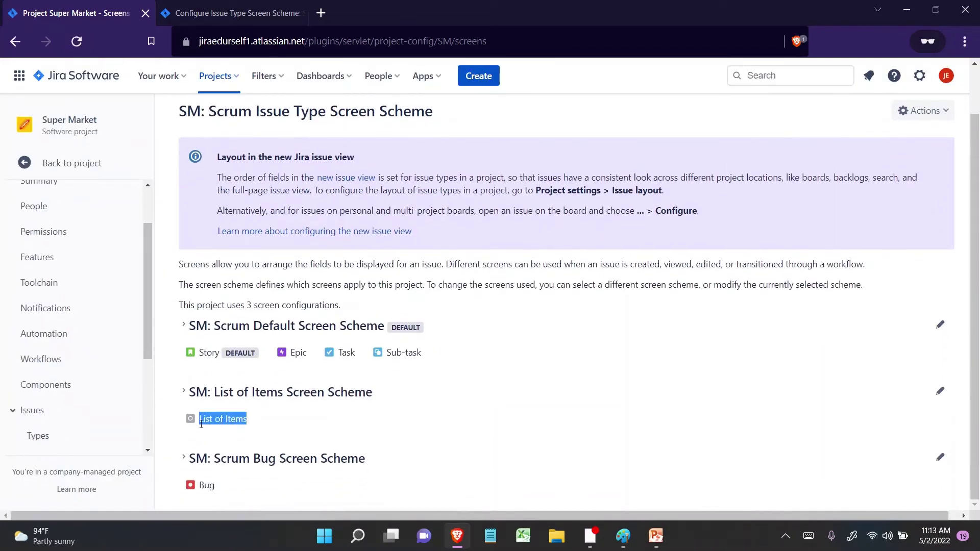
- Expand the SM: List of Items Screen Scheme and review the screens assigned to its create, edit and view operations
click(185, 394)
scroll(186, 394, down, 2)
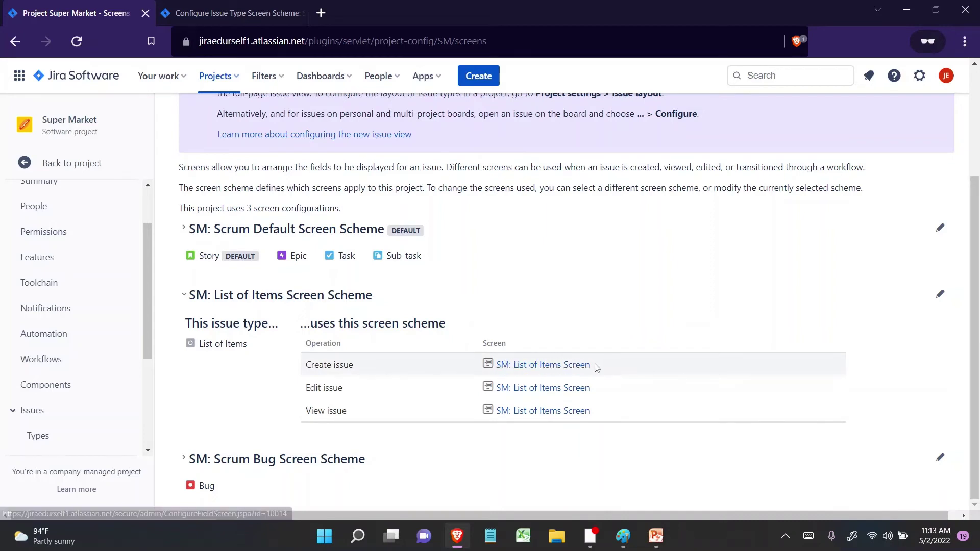
drag(595, 366, 504, 361)
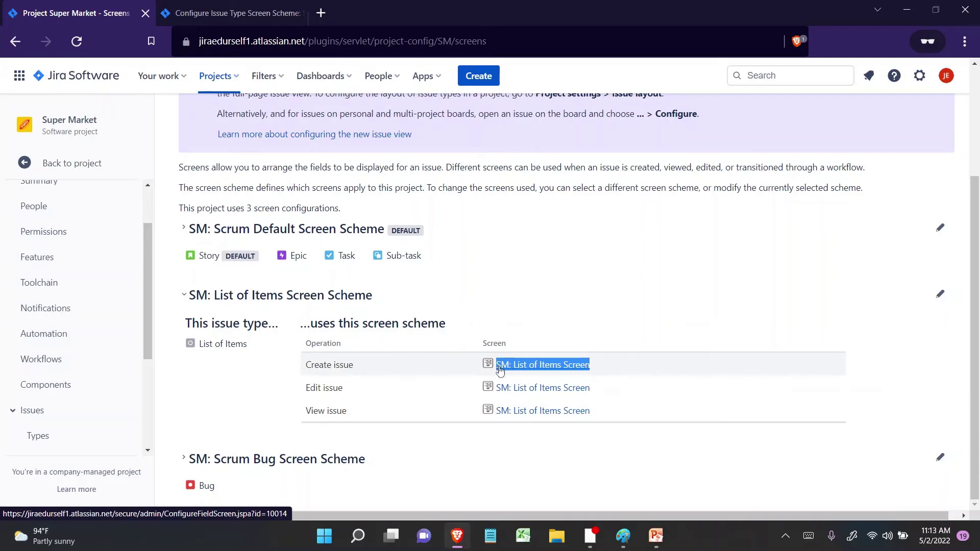
- Switch to Paint to view the SCREEN SCHEME diagram of issue operations, and return to the project's Screens page in the browser
click(623, 535)
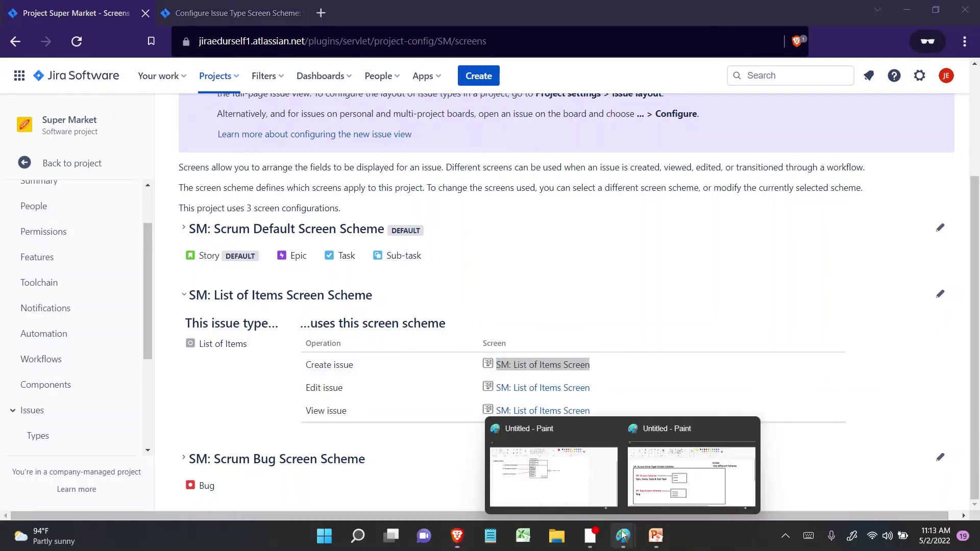
click(584, 485)
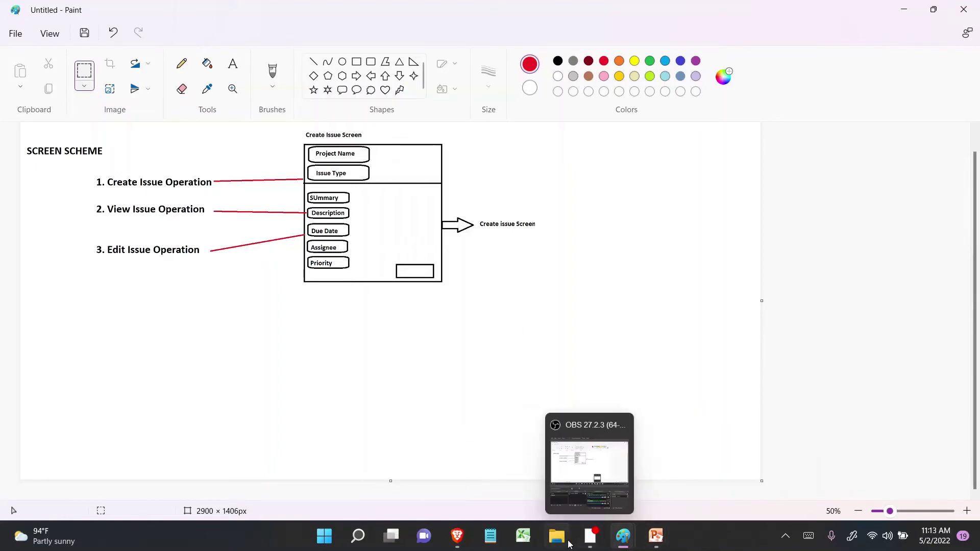
key(alt+Tab)
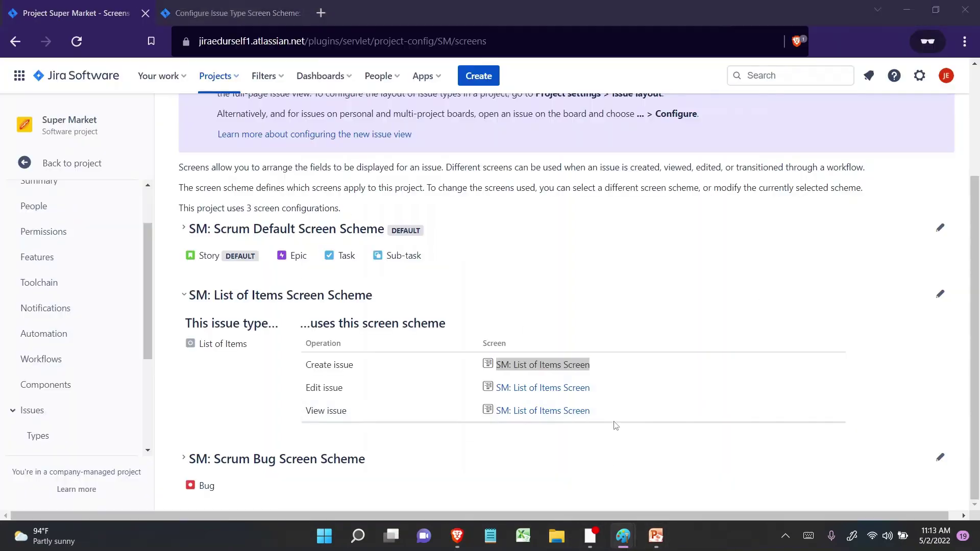
click(596, 256)
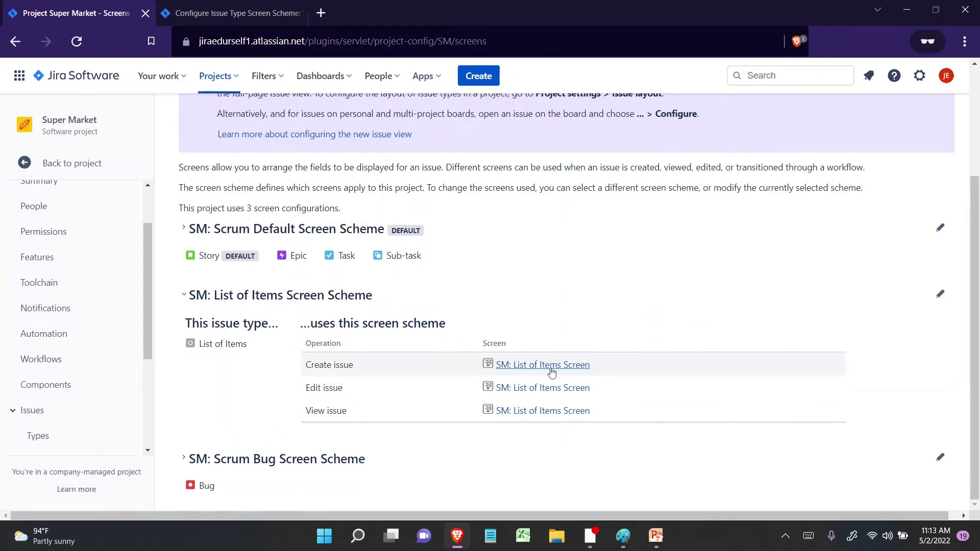
- Open the SM: List of Items Screen used for creating issues in a new browser tab, review its fields, and close that tab
ctrl+click(551, 372)
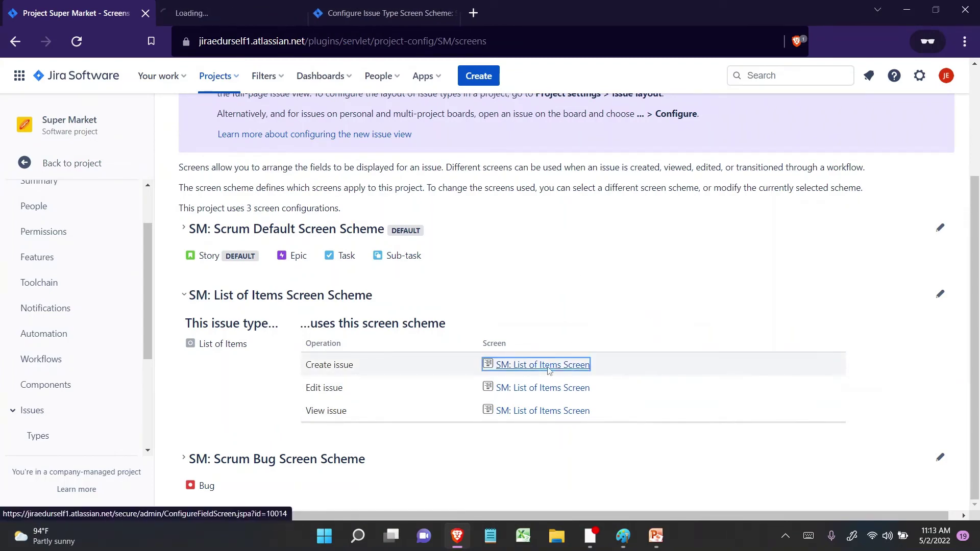
click(271, 4)
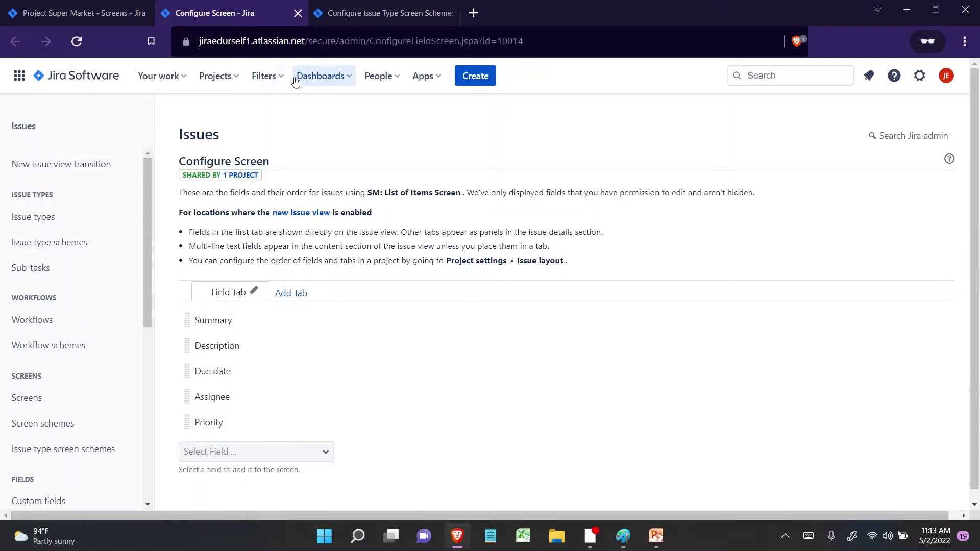
click(302, 20)
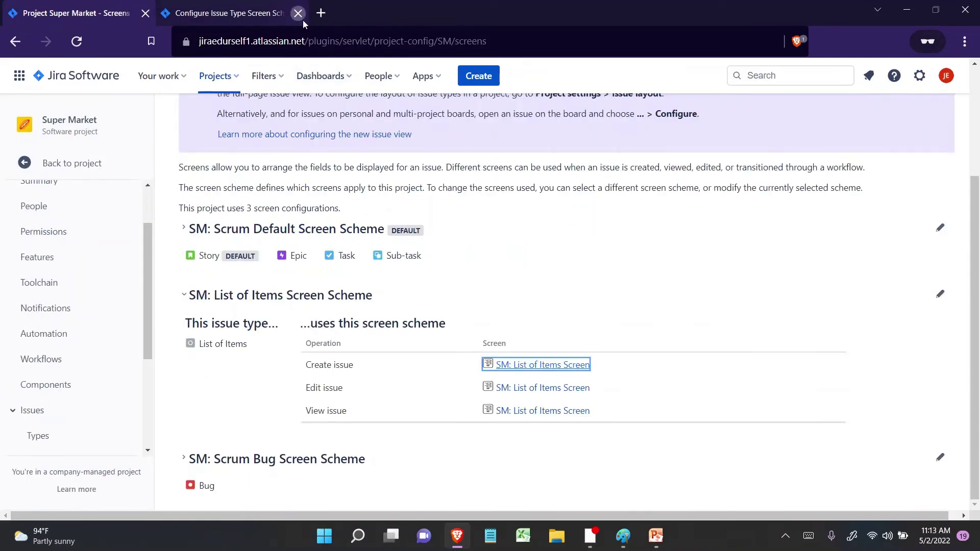
click(476, 242)
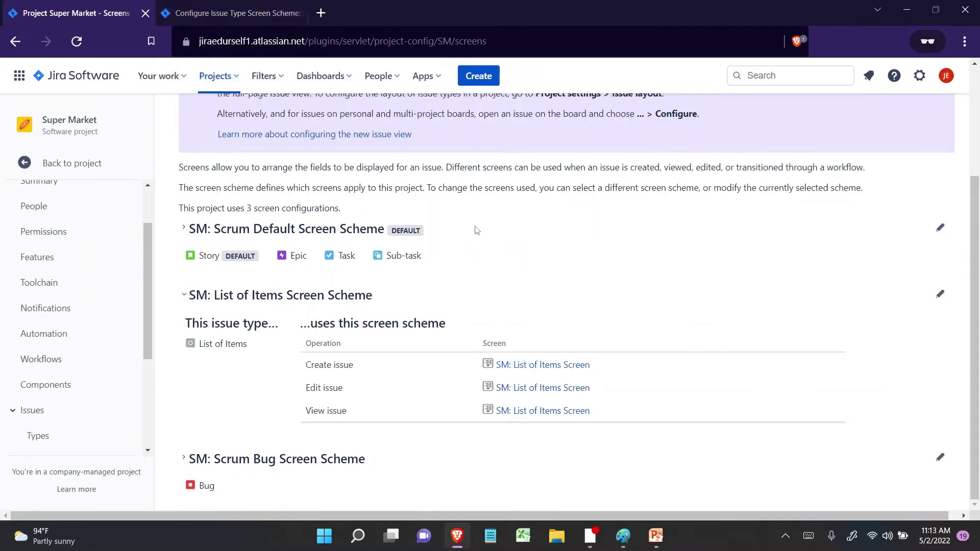
- Start a new issue in the Super Market project with issue type List of Items and review the fields in its form
click(477, 82)
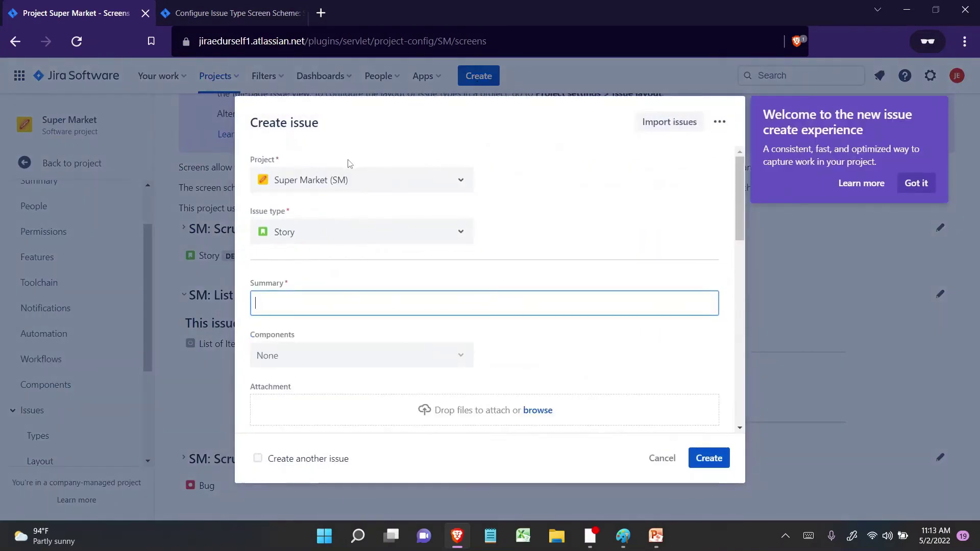
click(405, 230)
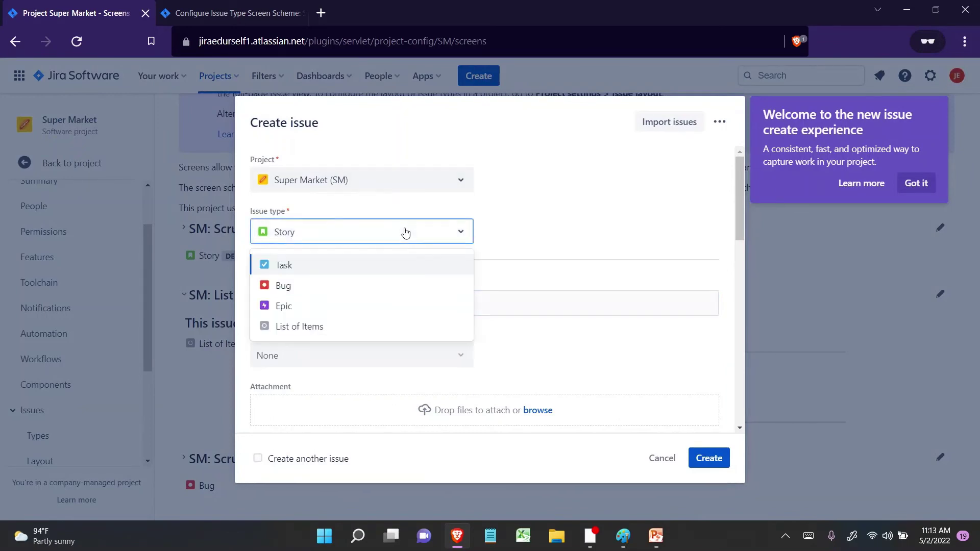
click(390, 327)
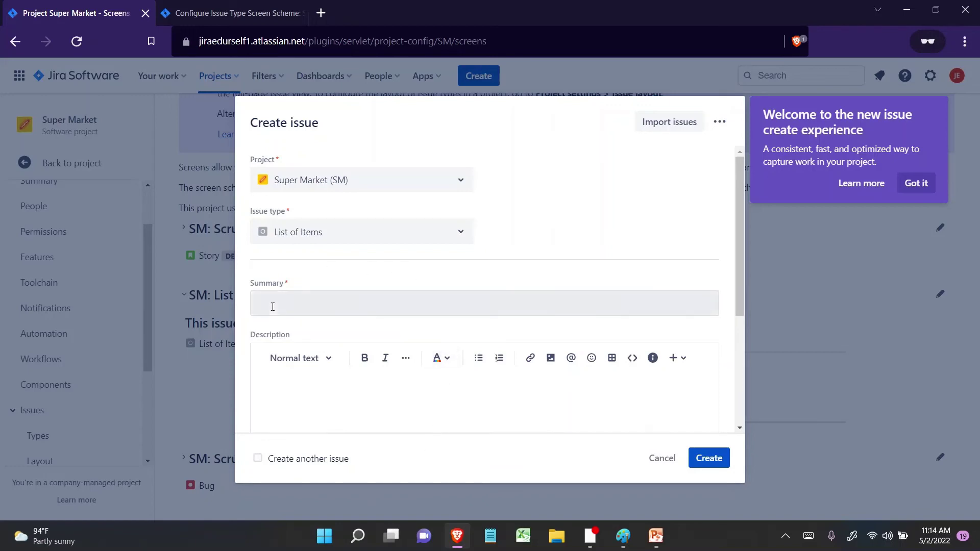
scroll(273, 307, down, 3)
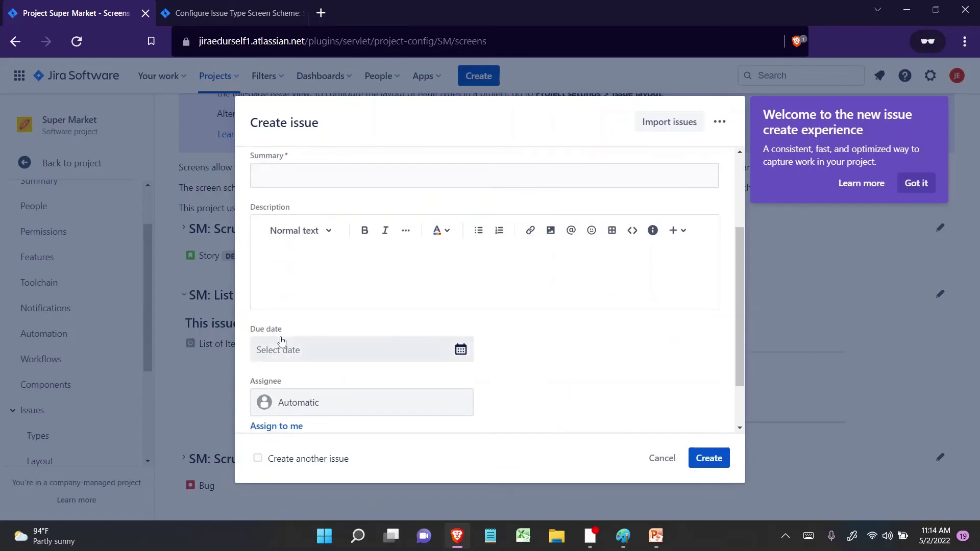
scroll(280, 335, down, 1)
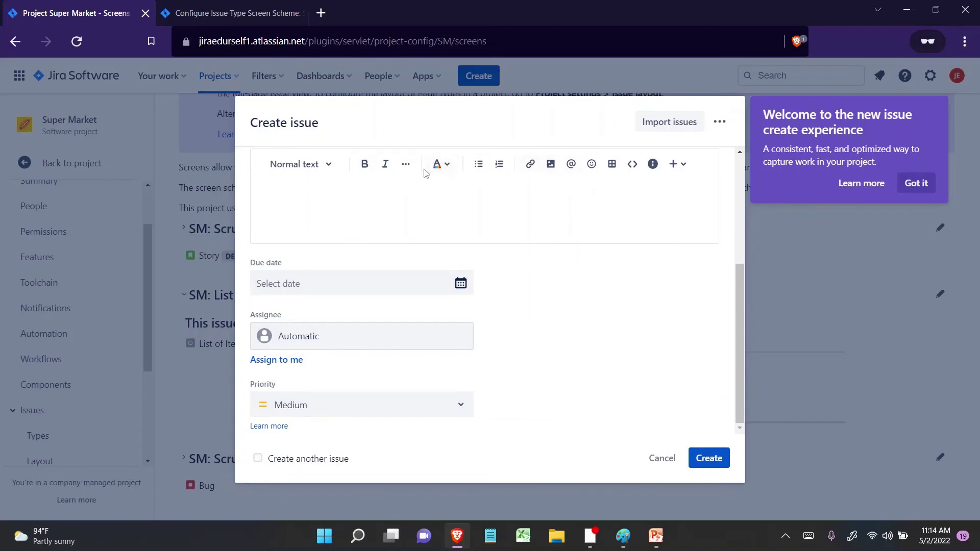
scroll(372, 287, up, 5)
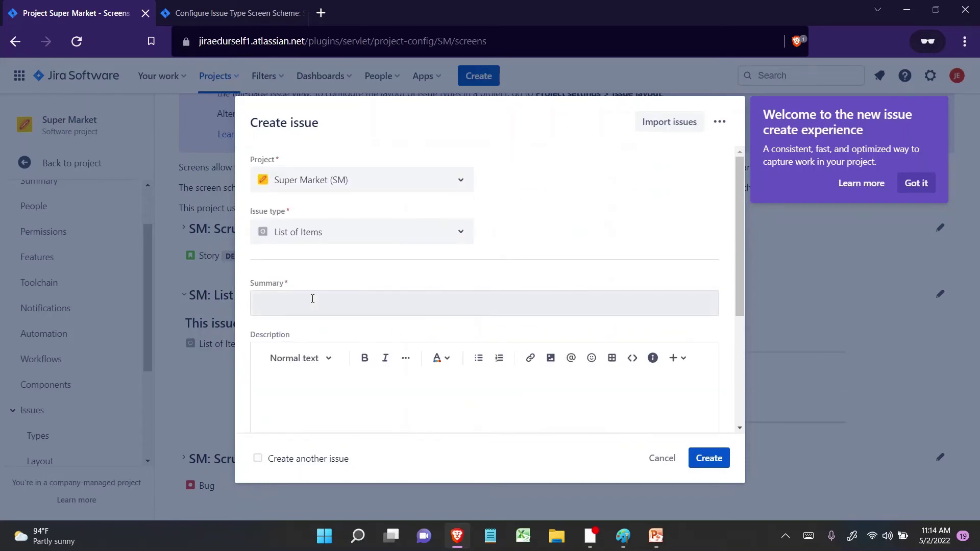
- Enter "Test the fields while Creating/Viewing/Editing" as the new issue's summary
click(311, 299)
text(Test)
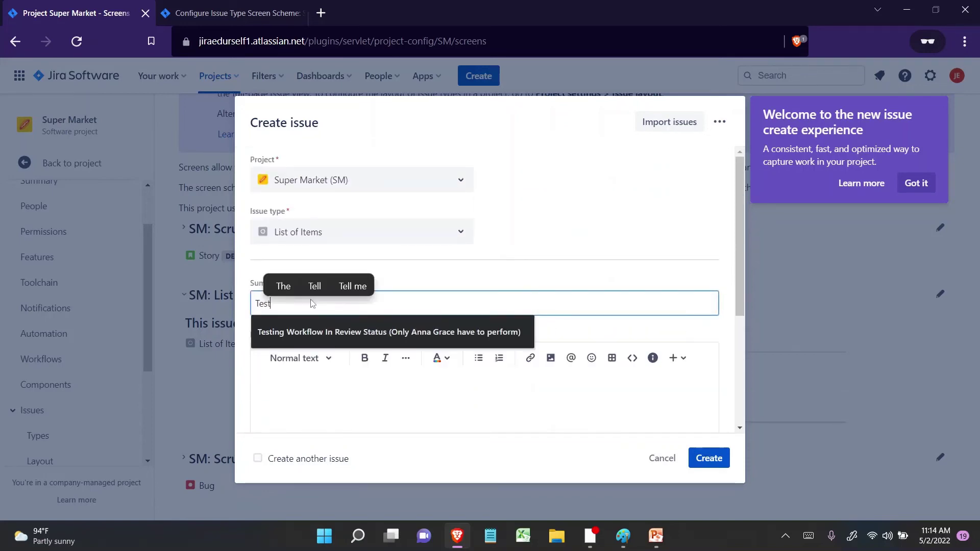
text( the)
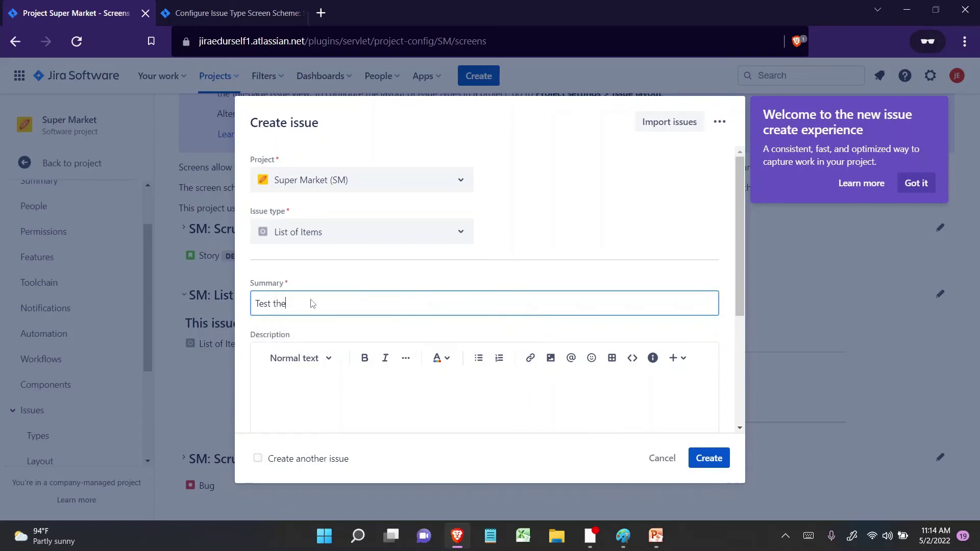
text( fields wh)
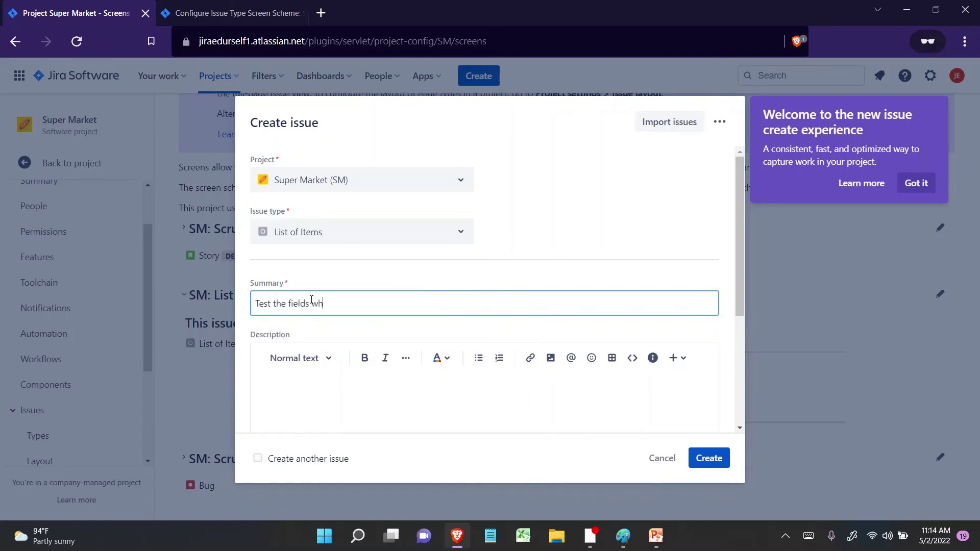
text(ile Craeting)
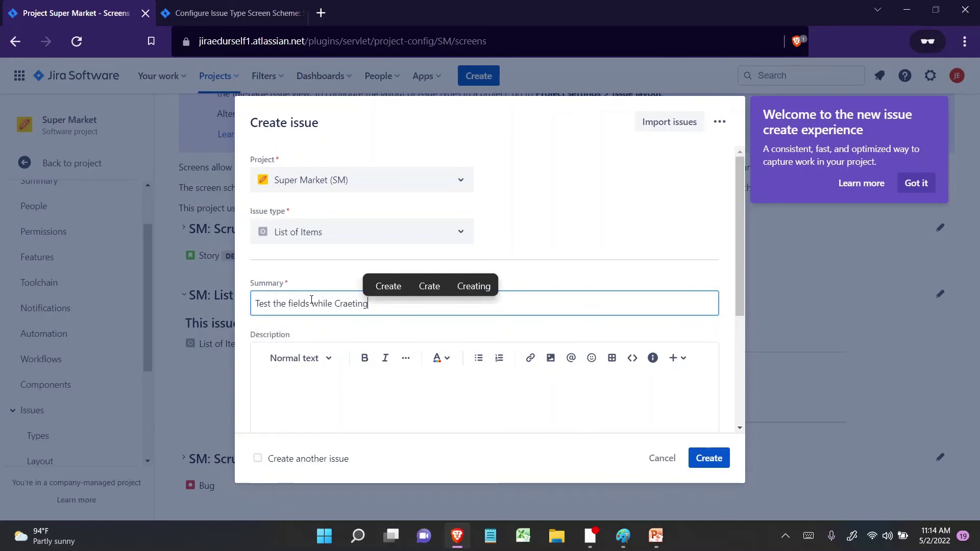
key(BackSpace)
key(BackSpace)
key(BackSpace)
key(BackSpace)
key(BackSpace)
key(BackSpace)
text(e)
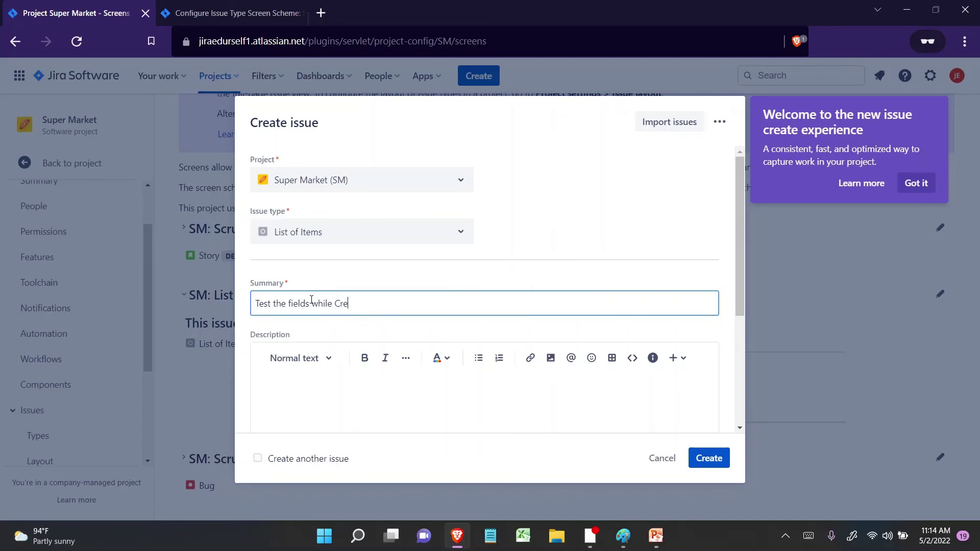
text(ating/Viewing/Editing)
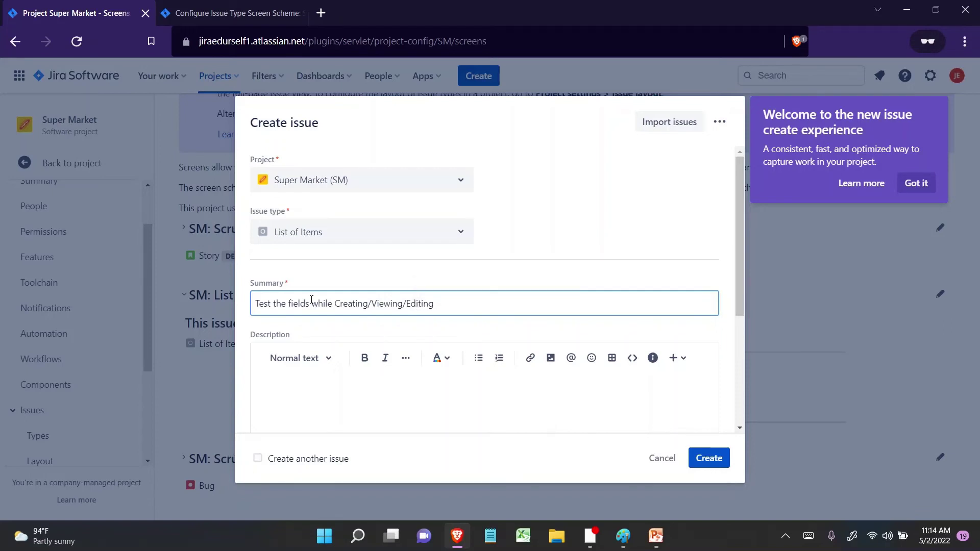
key(ctrl+shift+Left)
key(Left)
key(Left)
key(Left)
key(ctrl+shift+Left)
key(ctrl+shift+Left)
- Assign the new List of Items issue to a team member and set its priority to Highest
scroll(311, 301, down, 3)
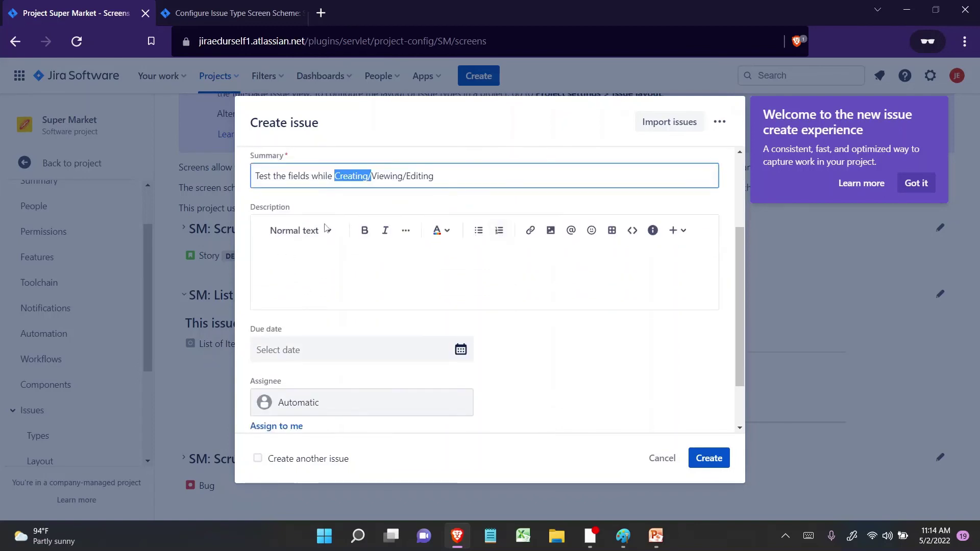
scroll(293, 324, down, 2)
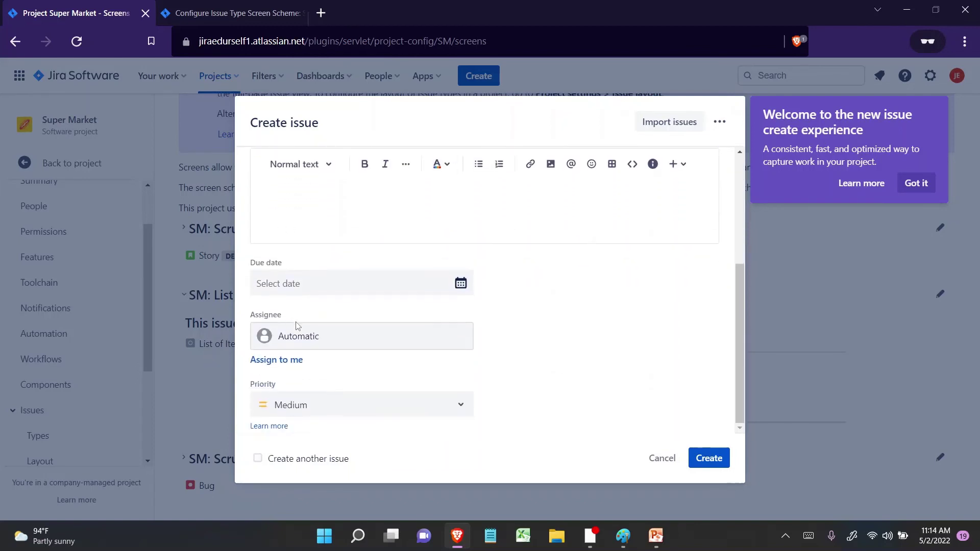
click(306, 340)
text(cec)
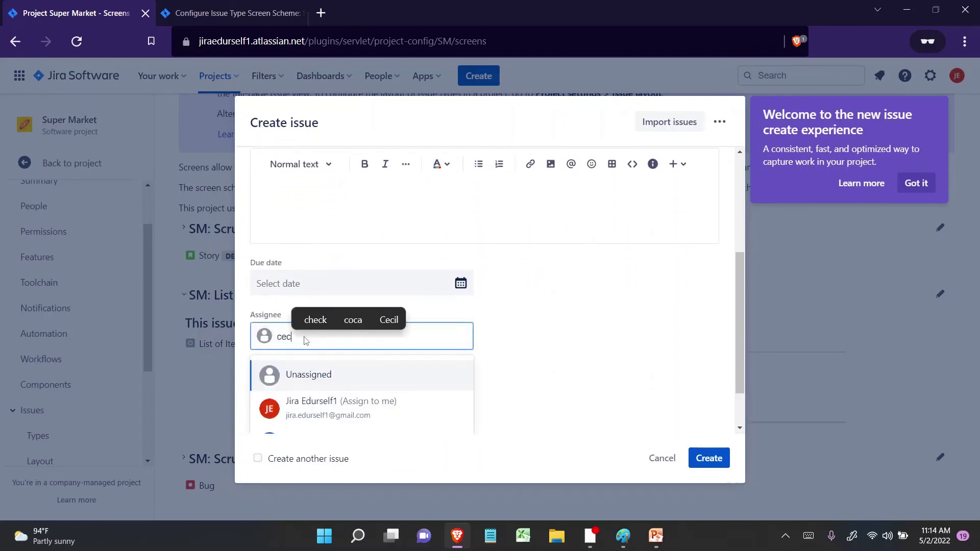
click(307, 376)
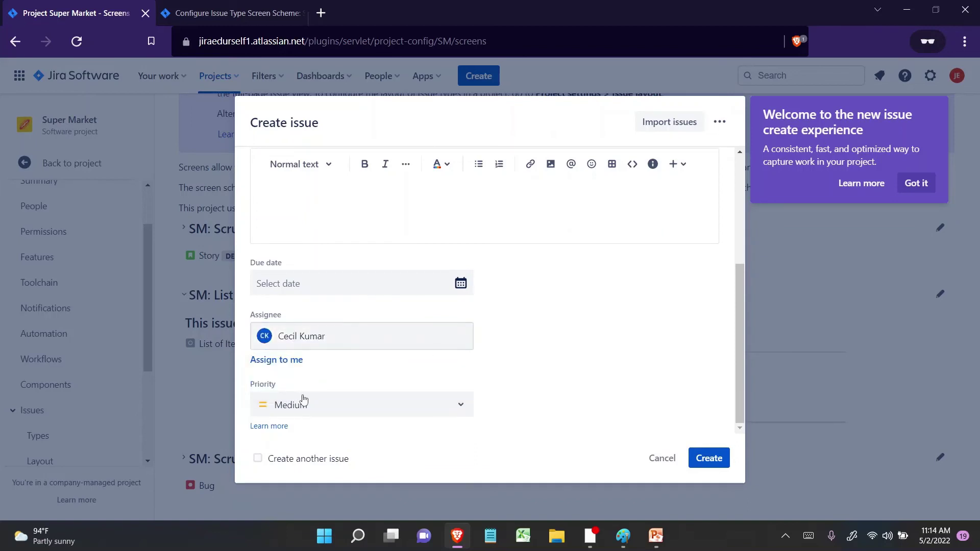
click(300, 400)
click(314, 442)
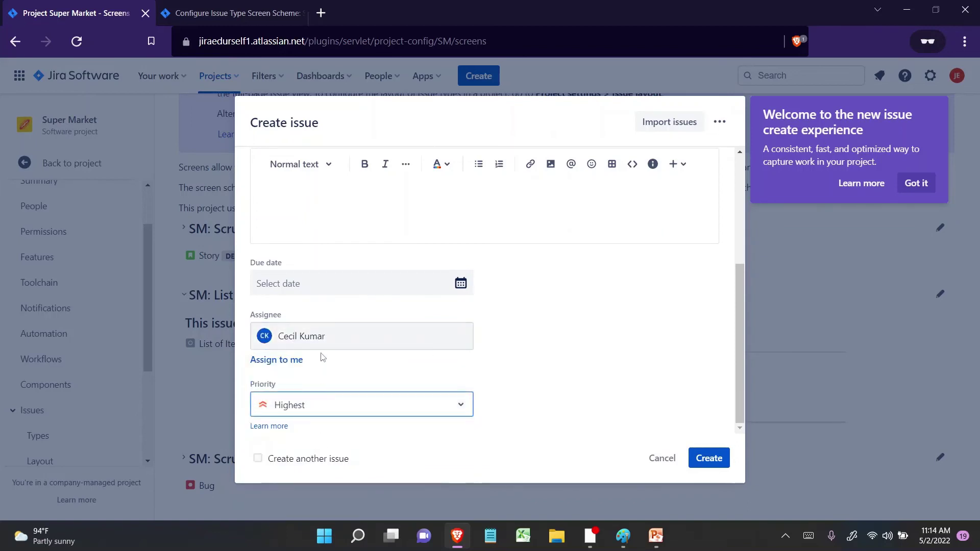
- Set the new issue's due date to 5/10/2022 and enter "Test" as its description
click(460, 276)
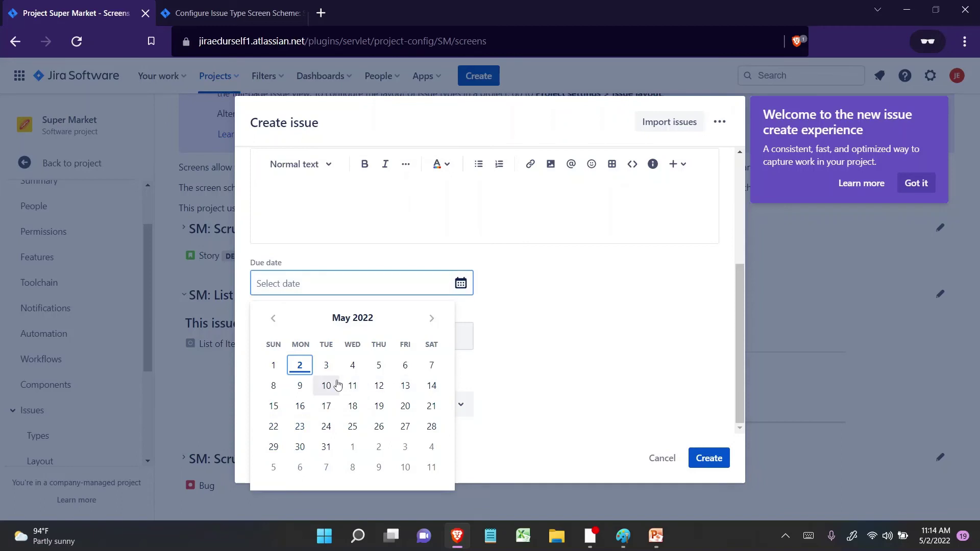
click(335, 385)
scroll(337, 384, up, 5)
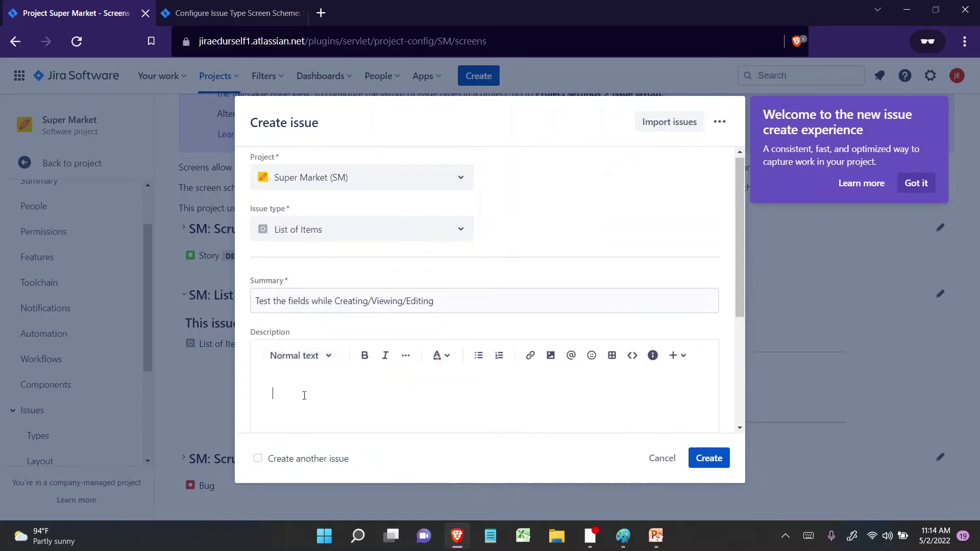
text(Test)
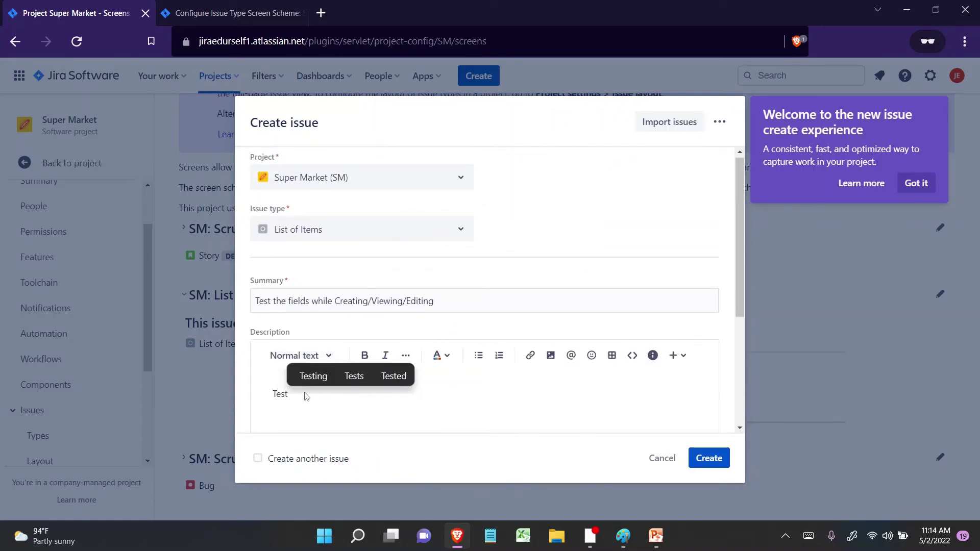
- Create the issue and open its page to view the fields
scroll(579, 376, down, 4)
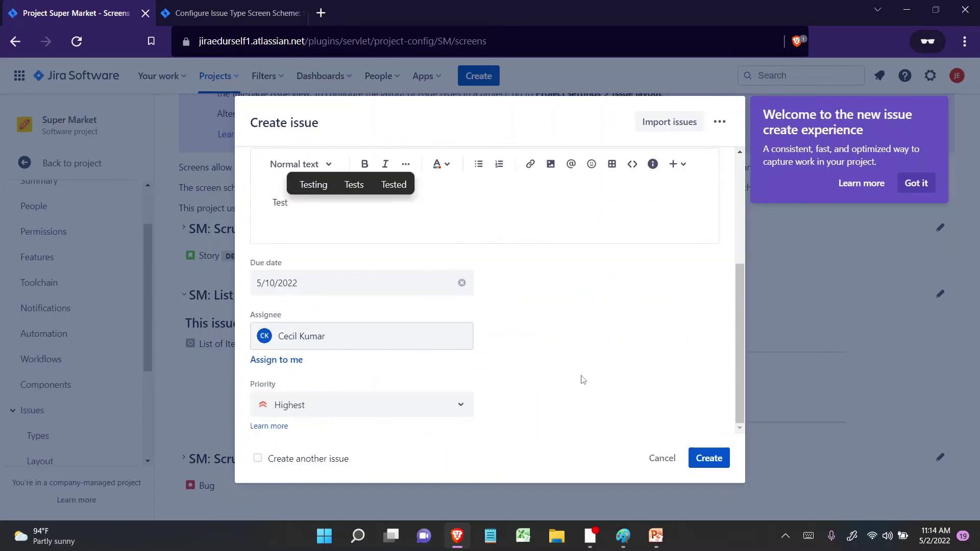
click(710, 458)
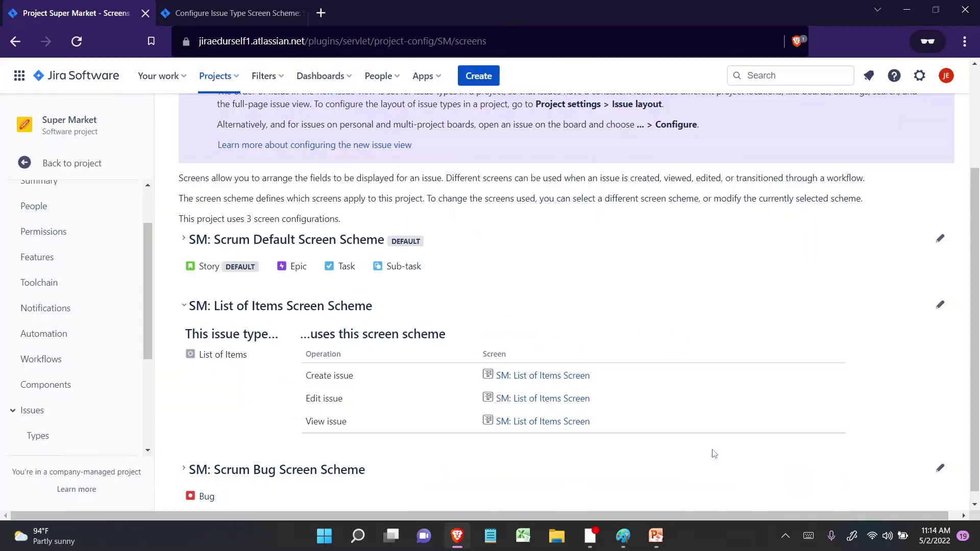
click(120, 464)
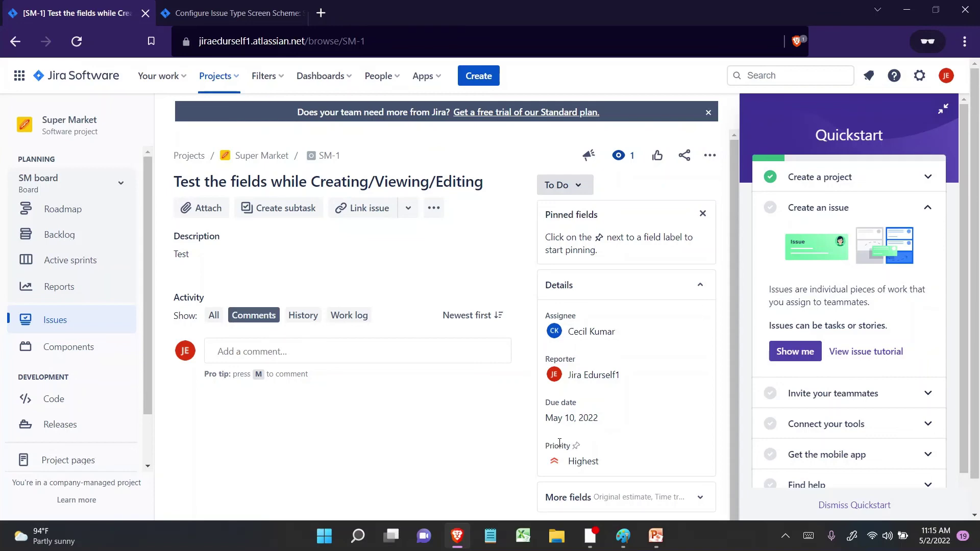
- Prefix the issue's summary with "dASD" and append "adas" to the text in its description editor
click(324, 182)
key(Home)
text(dASD)
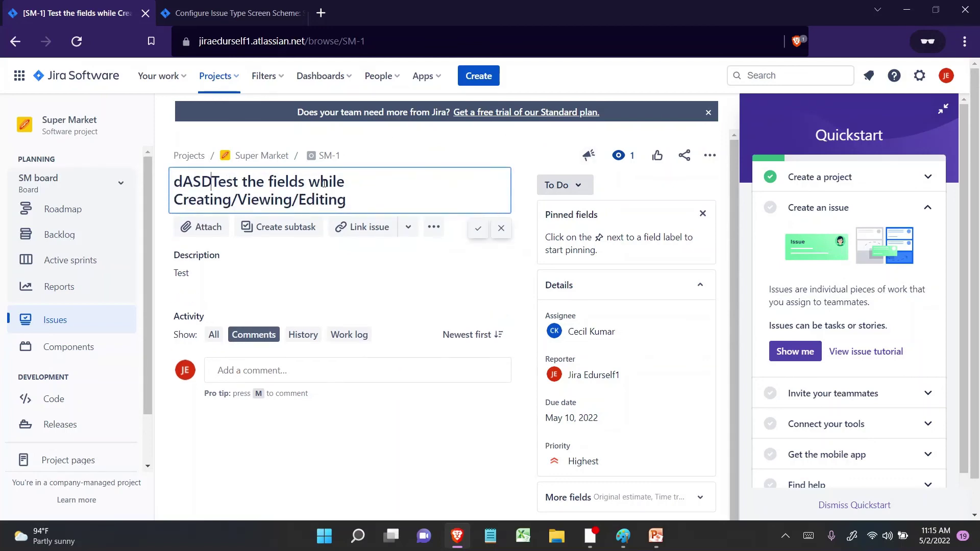
click(204, 278)
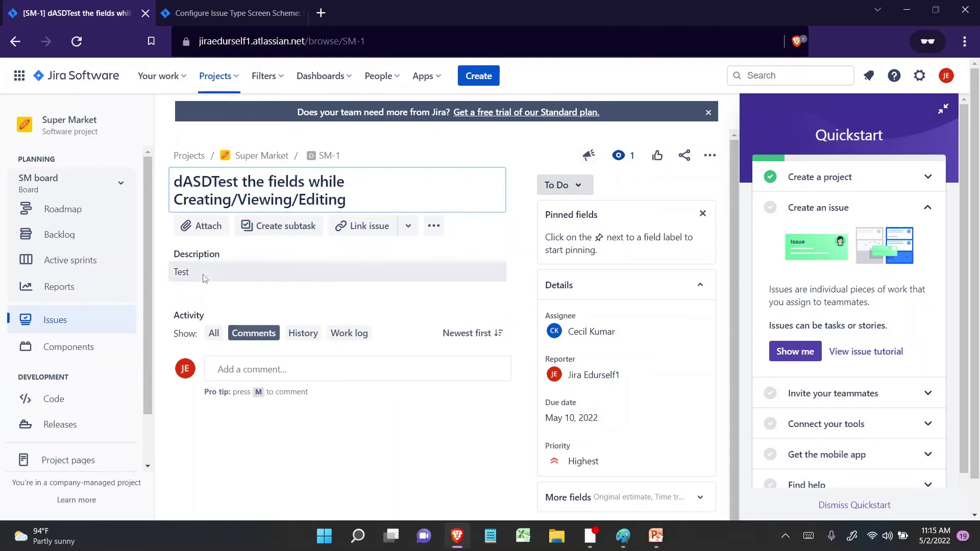
text(adas)
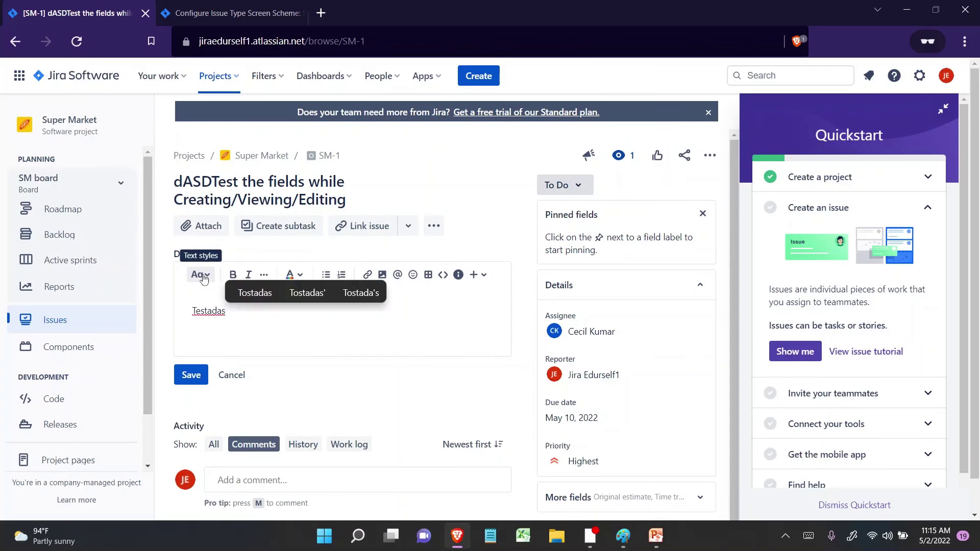
- Reassign the issue to a different team member
click(592, 331)
text(lav)
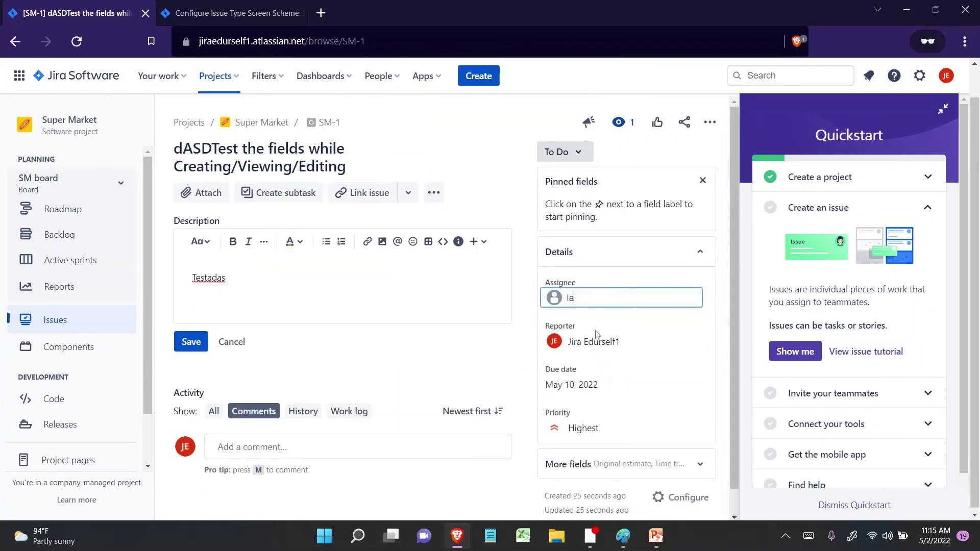
click(596, 332)
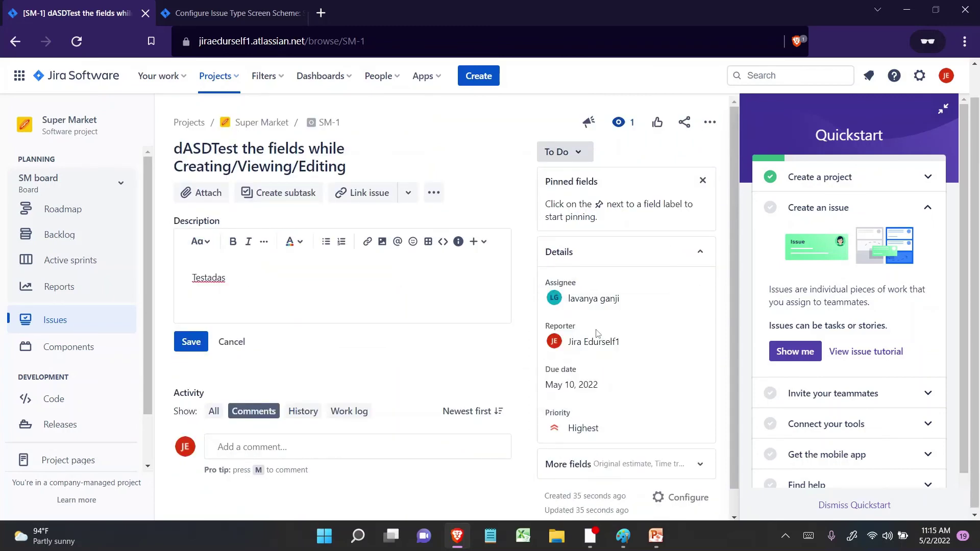
- Change the issue's due date to May 11, 2022 and its priority to Medium
click(598, 386)
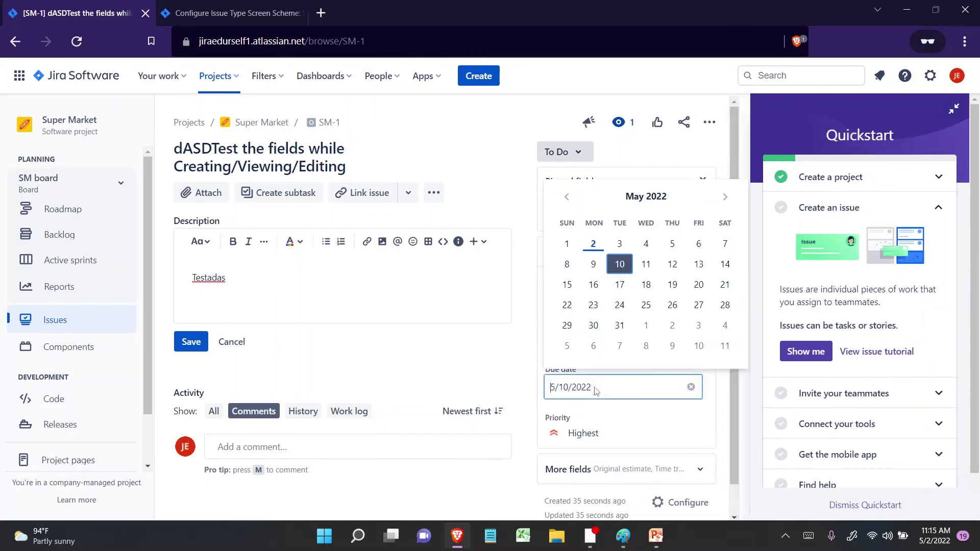
click(647, 269)
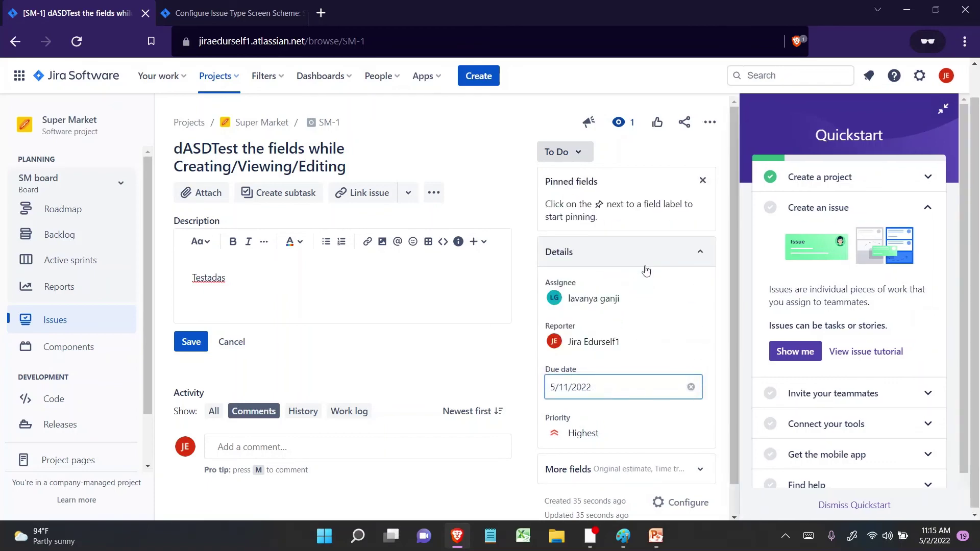
click(620, 441)
click(590, 484)
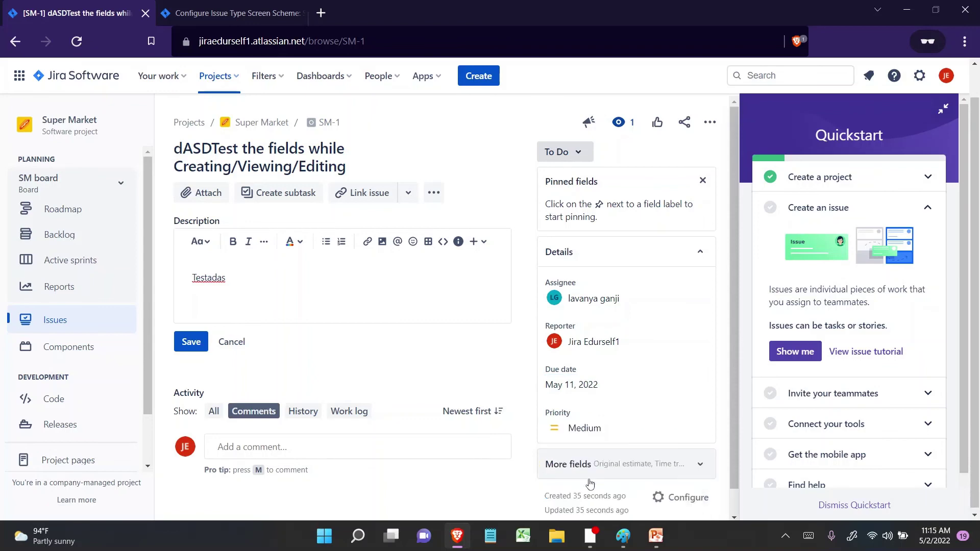
- Return to the already open Configure Issue Type Screen Scheme page for SM: Scrum Issue Type Screen Scheme
scroll(591, 483, down, 1)
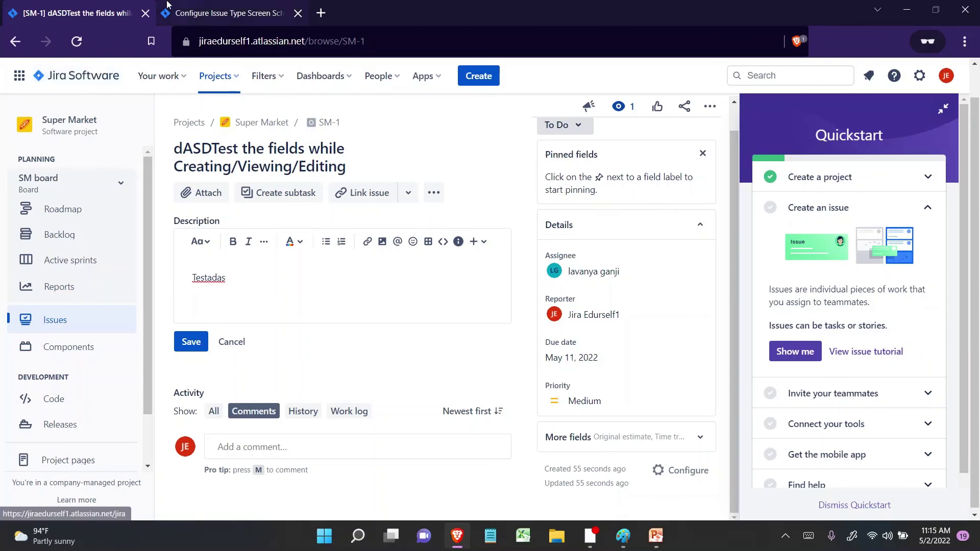
click(225, 13)
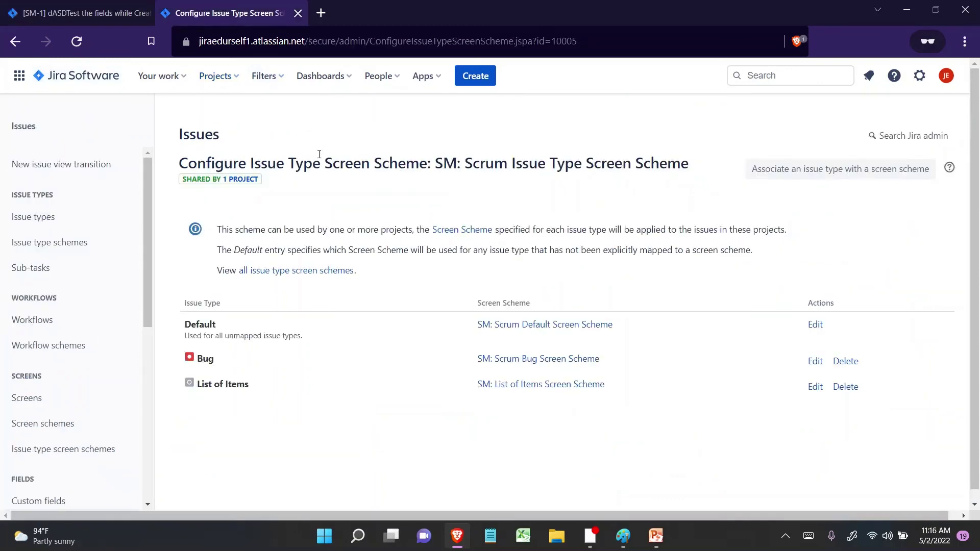